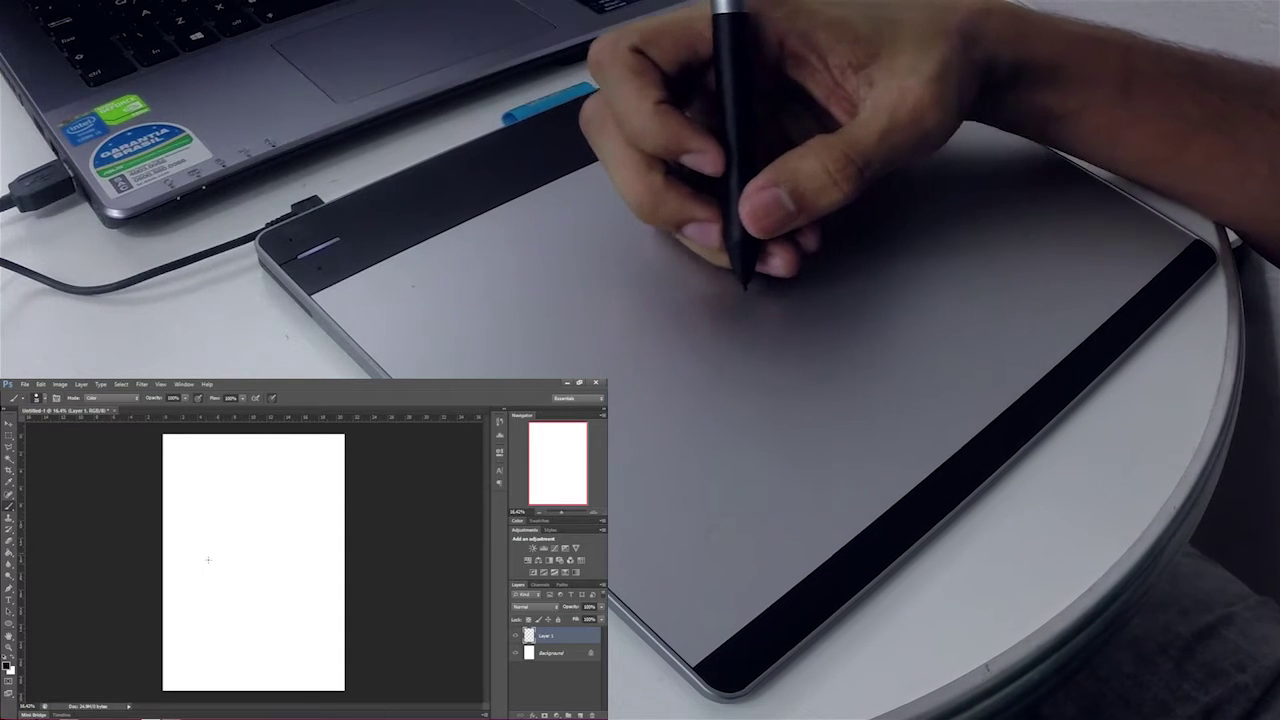
Step: Try out brush strokes of varying pen pressure in zigzags on the page and delete their layer
mouse_move(205, 575)
left_mouse_down()
mouse_move(215, 600)
mouse_move(227, 580)
left_mouse_up()
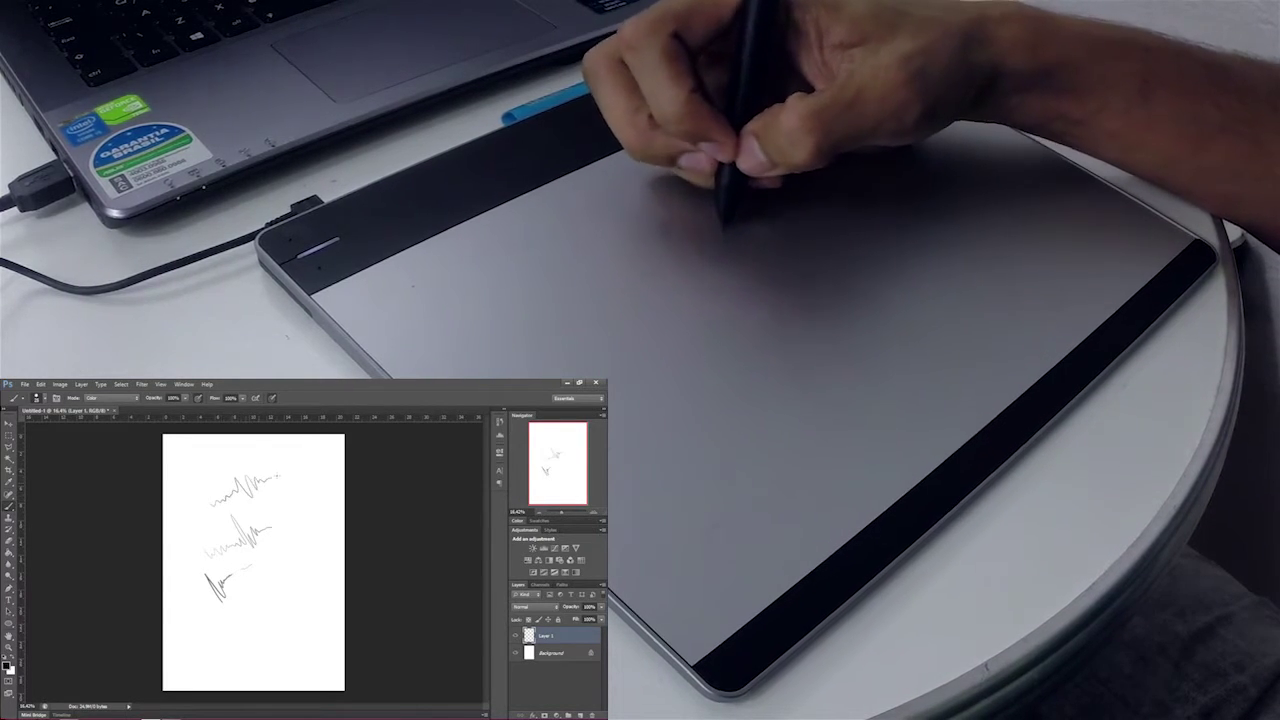
left_click_drag(209, 631, 228, 629)
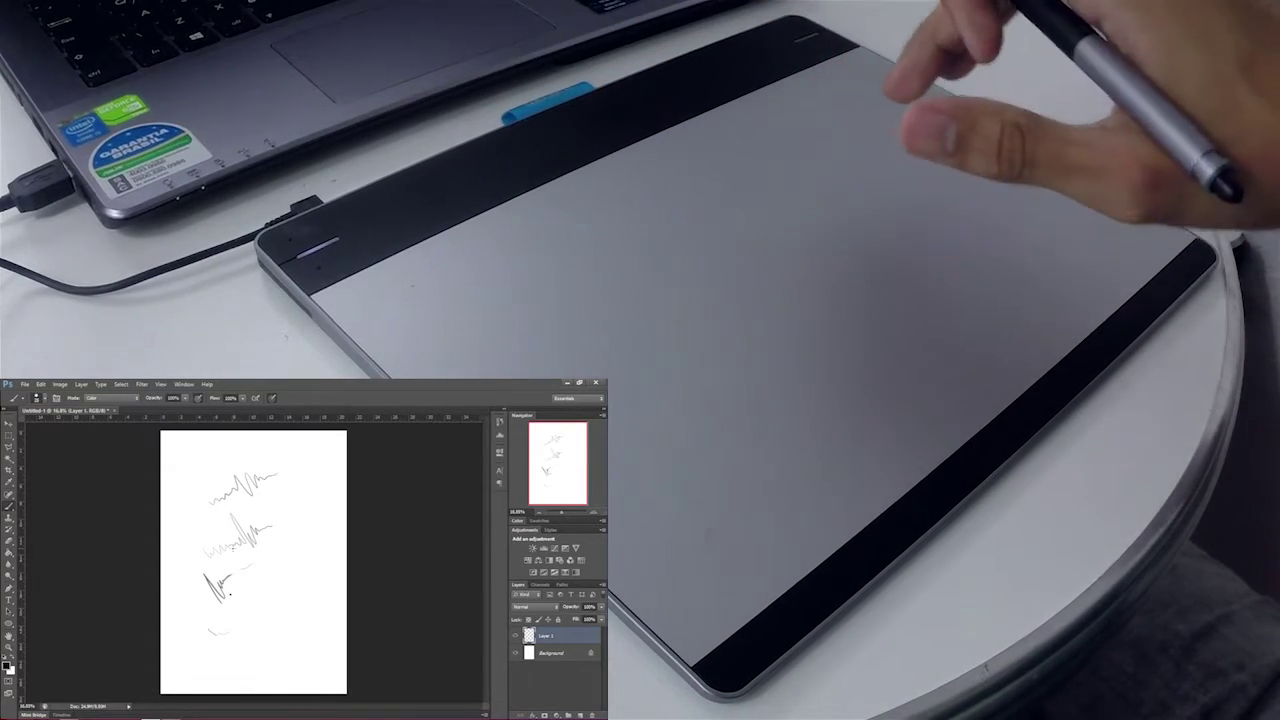
left_click_drag(253, 450, 298, 461)
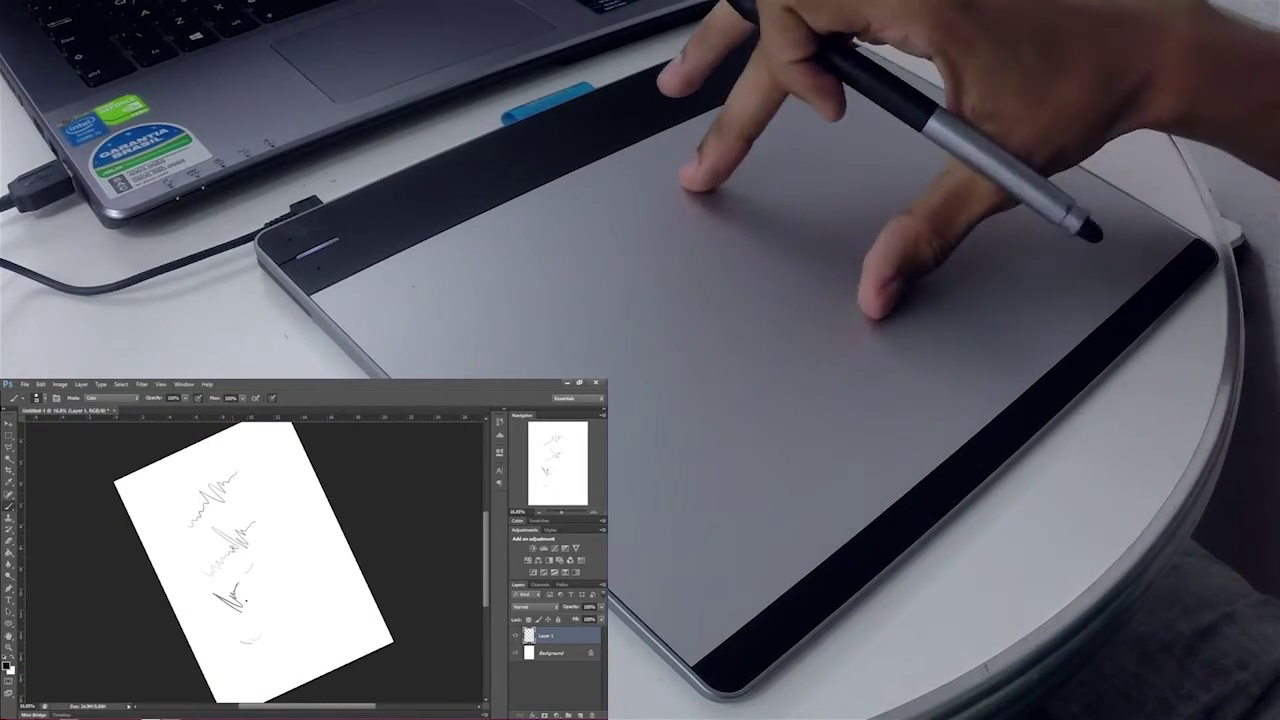
left_click_drag(254, 563, 237, 545)
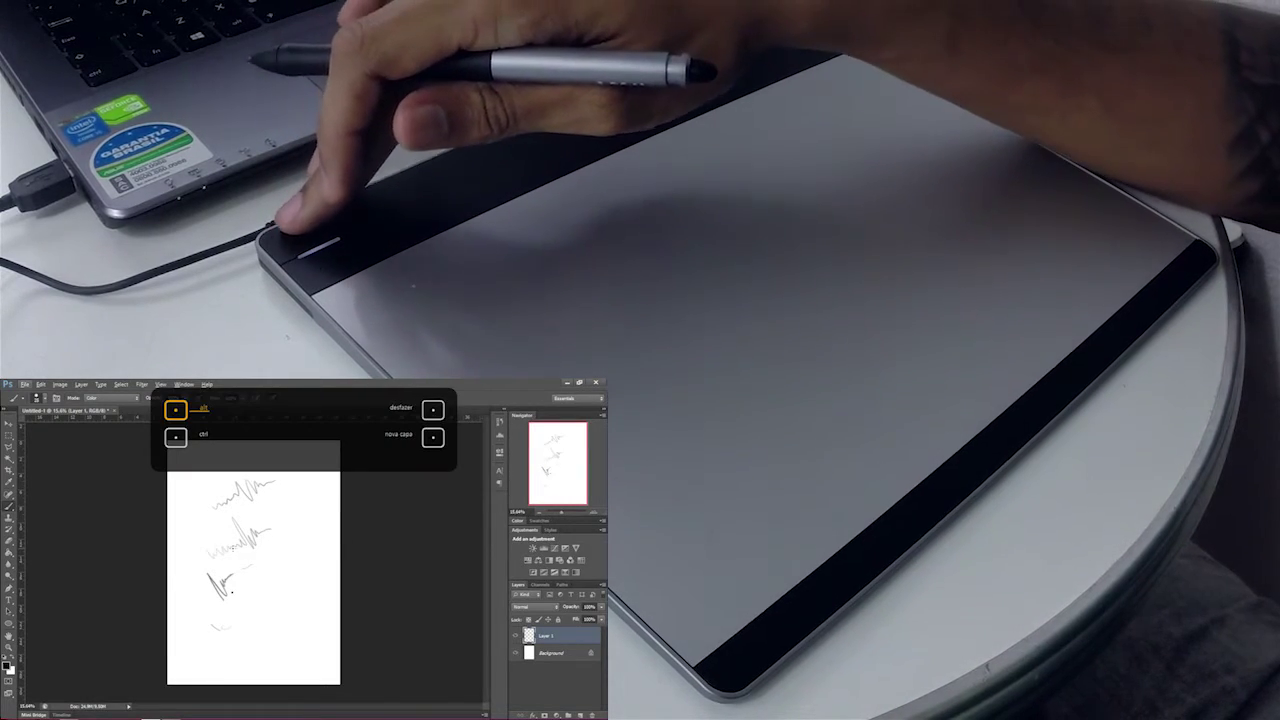
key("ctrl+z")
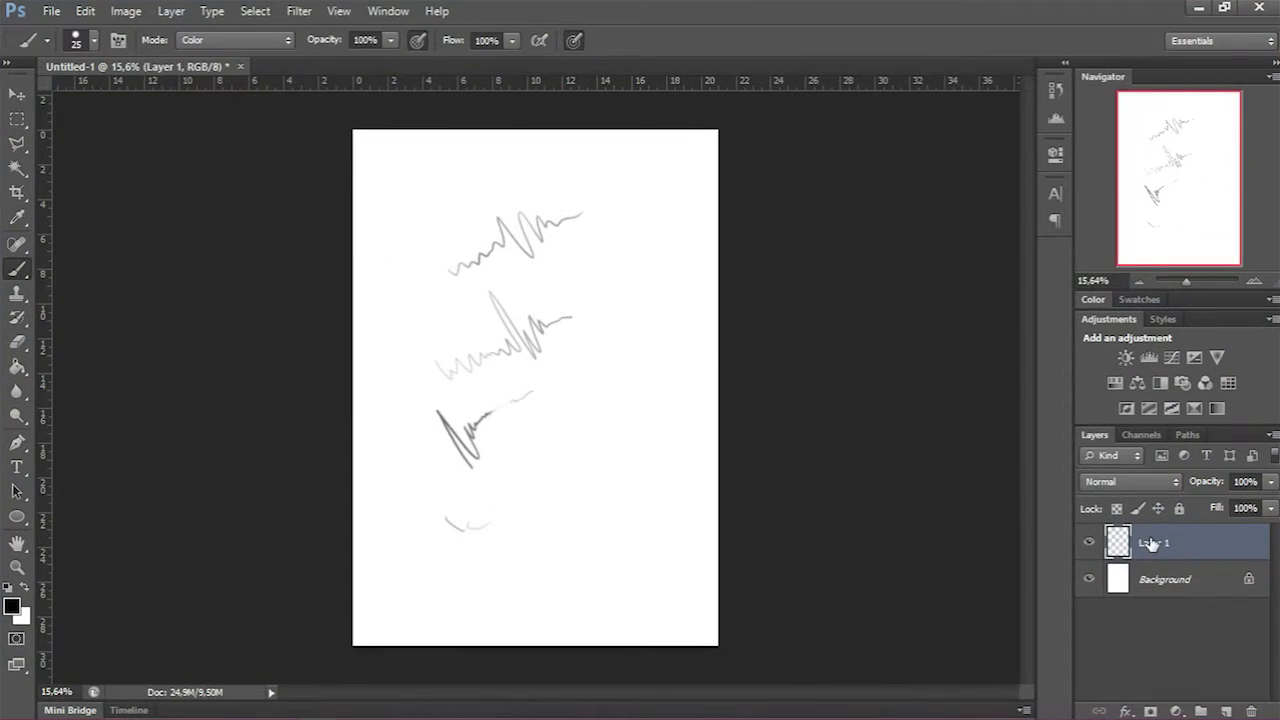
left_click_drag(553, 636, 591, 701)
left_click_drag(1244, 681, 1257, 711)
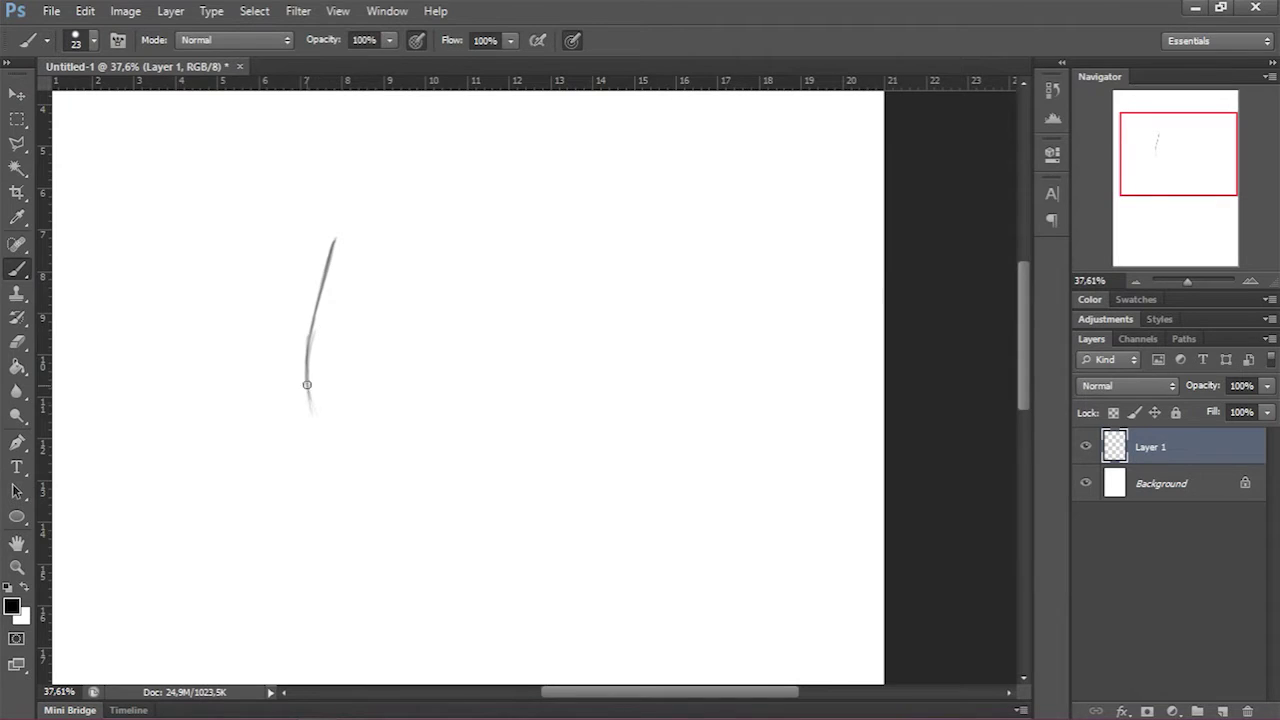
Step: Try to sketch the outline of a face and its hair with thin 23 px brush strokes
scroll(328, 203, "up", 6)
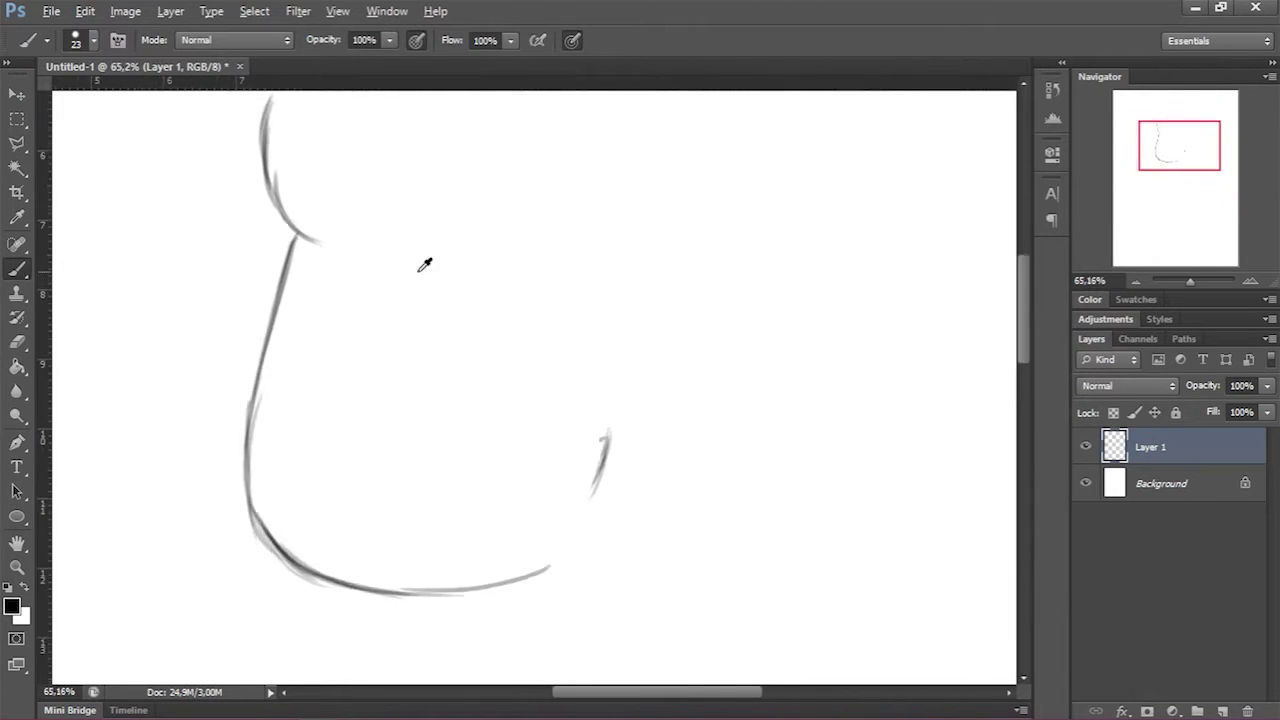
mouse_move(475, 193)
left_mouse_down()
mouse_move(455, 243)
mouse_move(488, 362)
left_mouse_up()
mouse_move(514, 272)
left_mouse_down()
mouse_move(483, 377)
mouse_move(700, 463)
left_mouse_up()
mouse_move(440, 440)
left_mouse_down()
mouse_move(530, 464)
mouse_move(366, 471)
mouse_move(271, 543)
left_mouse_up()
scroll(223, 640, "down", 3)
left_click_drag(405, 318, 400, 380)
mouse_move(458, 318)
left_mouse_down()
mouse_move(358, 484)
mouse_move(380, 520)
left_mouse_up()
left_click_drag(418, 470, 452, 536)
left_click_drag(420, 485, 352, 592)
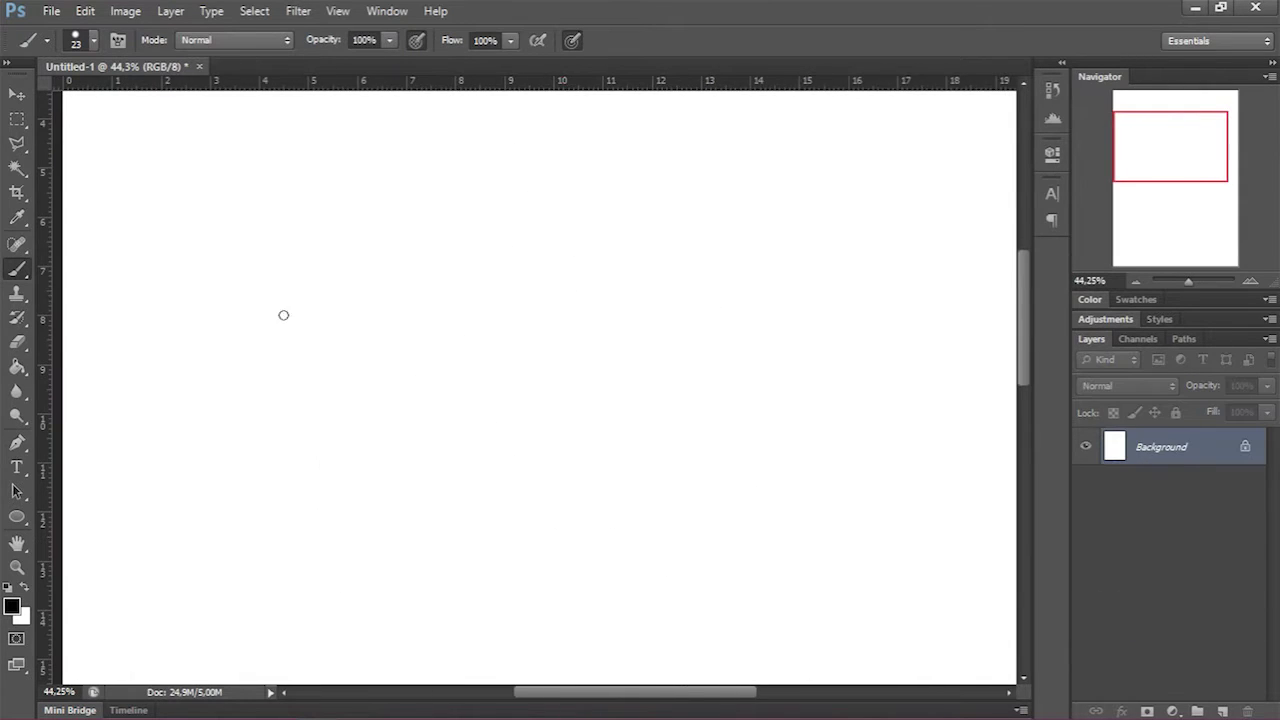
Step: Try another rough sketch of the head and clear it from the canvas with the Eraser
mouse_move(500, 275)
left_mouse_down()
mouse_move(517, 451)
mouse_move(610, 495)
mouse_move(690, 375)
left_mouse_up()
left_click_drag(565, 170, 590, 290)
left_click_drag(480, 270, 360, 540)
mouse_move(610, 245)
left_mouse_down()
mouse_move(691, 346)
mouse_move(780, 215)
left_mouse_up()
left_click_drag(780, 460, 720, 570)
key("e")
mouse_move(560, 180)
left_mouse_down()
mouse_move(432, 535)
mouse_move(463, 380)
mouse_move(789, 509)
mouse_move(800, 225)
left_mouse_up()
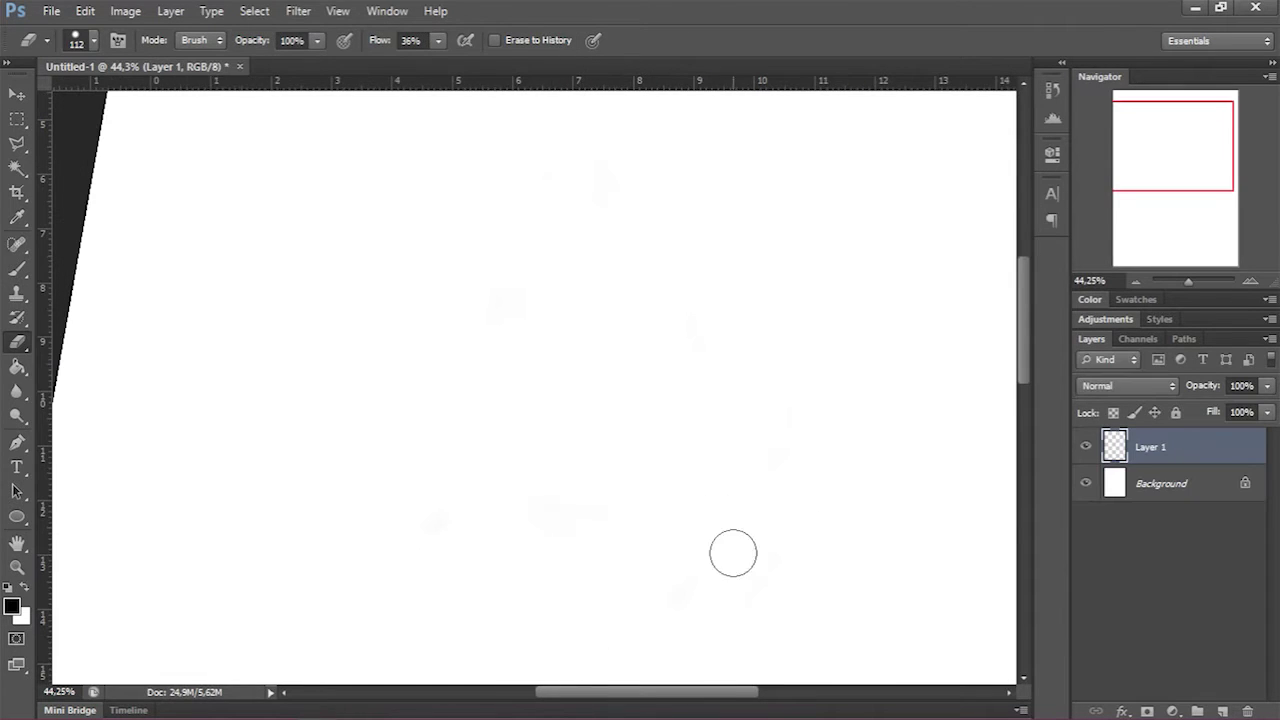
Step: Block in the face, curly hair, neck and shoulders on Layer 1 with thick translucent brush strokes
key("b")
mouse_move(510, 230)
left_mouse_down()
mouse_move(640, 271)
mouse_move(560, 169)
mouse_move(809, 254)
mouse_move(645, 550)
mouse_move(437, 497)
mouse_move(1027, 354)
mouse_move(751, 191)
mouse_move(1007, 332)
left_mouse_up()
key("e")
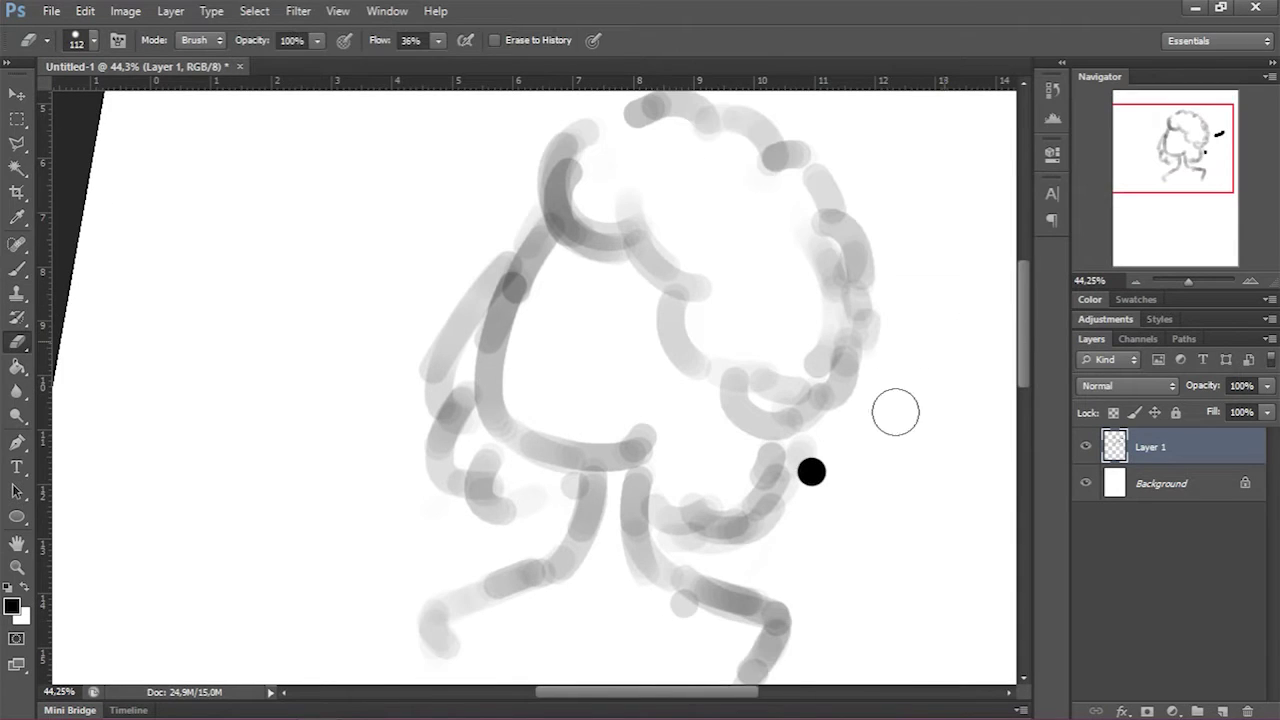
key("b")
left_click_drag(705, 250, 837, 181)
Step: Draw a crossing pair of guidelines over the face, one for the eye level and one for the centre
scroll(837, 181, "up", 3)
left_click_drag(548, 298, 653, 300)
left_click_drag(635, 210, 580, 440)
Step: Fade the rough sketch on Layer 1 by lowering its opacity and add a new layer above it
left_click(1222, 711)
left_click_drag(1267, 385, 1219, 403)
left_click(1150, 447)
Step: Outline the face, the front hair curl and the neck on Layer 2 with a 6 px brush
right_click(660, 310)
key("Return")
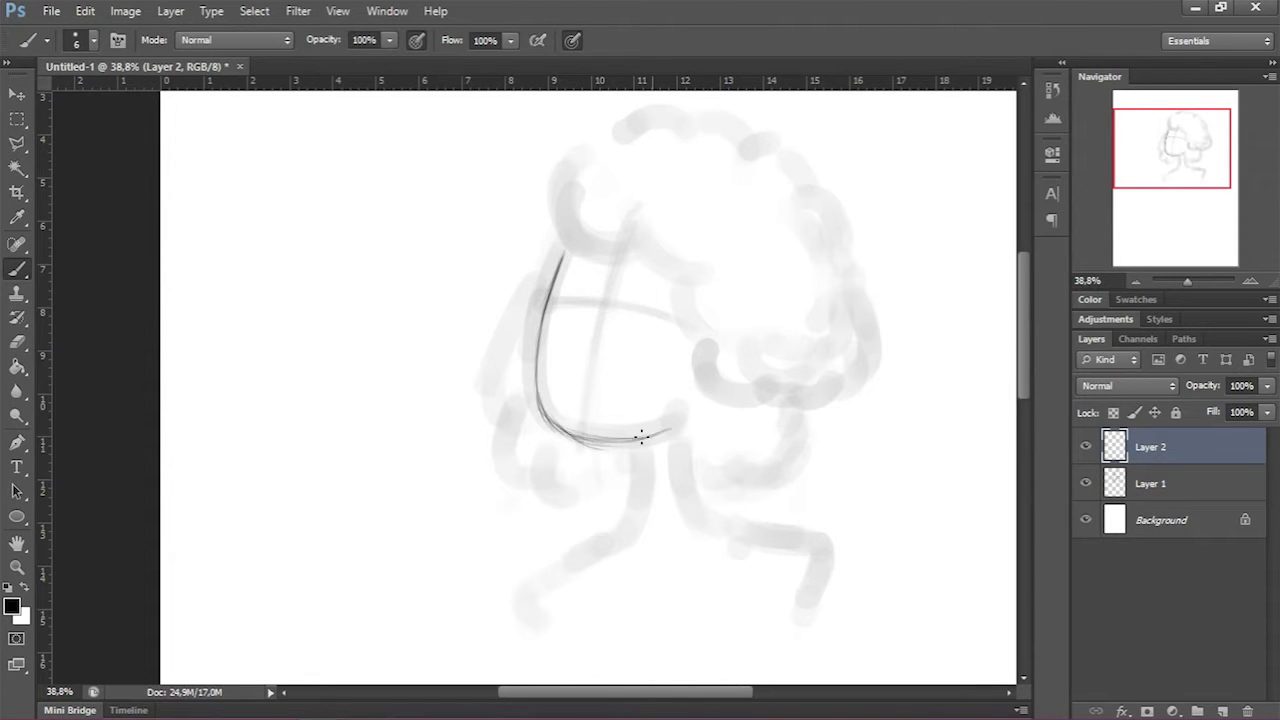
left_click_drag(566, 158, 545, 238)
scroll(746, 277, "up", 8)
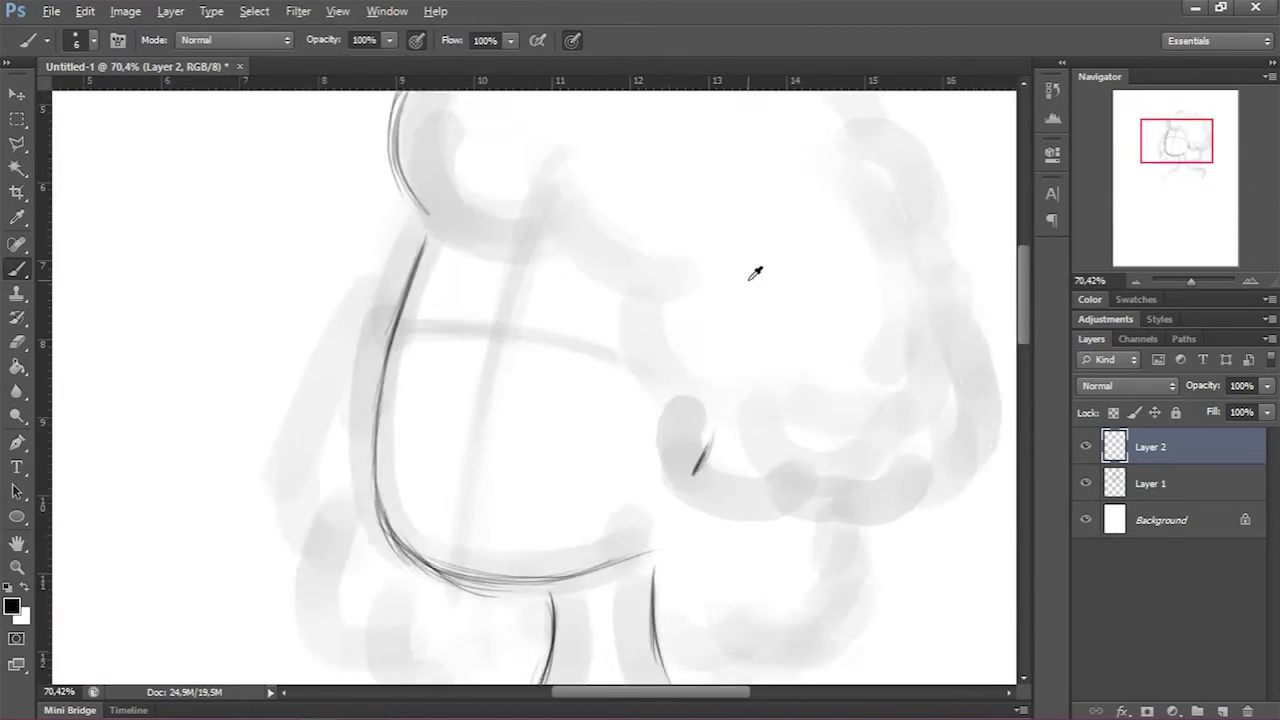
Step: Outline the front curl at the forehead and begin the left hair strand with a 9 px brush
right_click(702, 408)
type("9")
key("Return")
left_click_drag(713, 125, 665, 255)
left_click_drag(744, 353, 808, 356)
left_click_drag(690, 336, 604, 430)
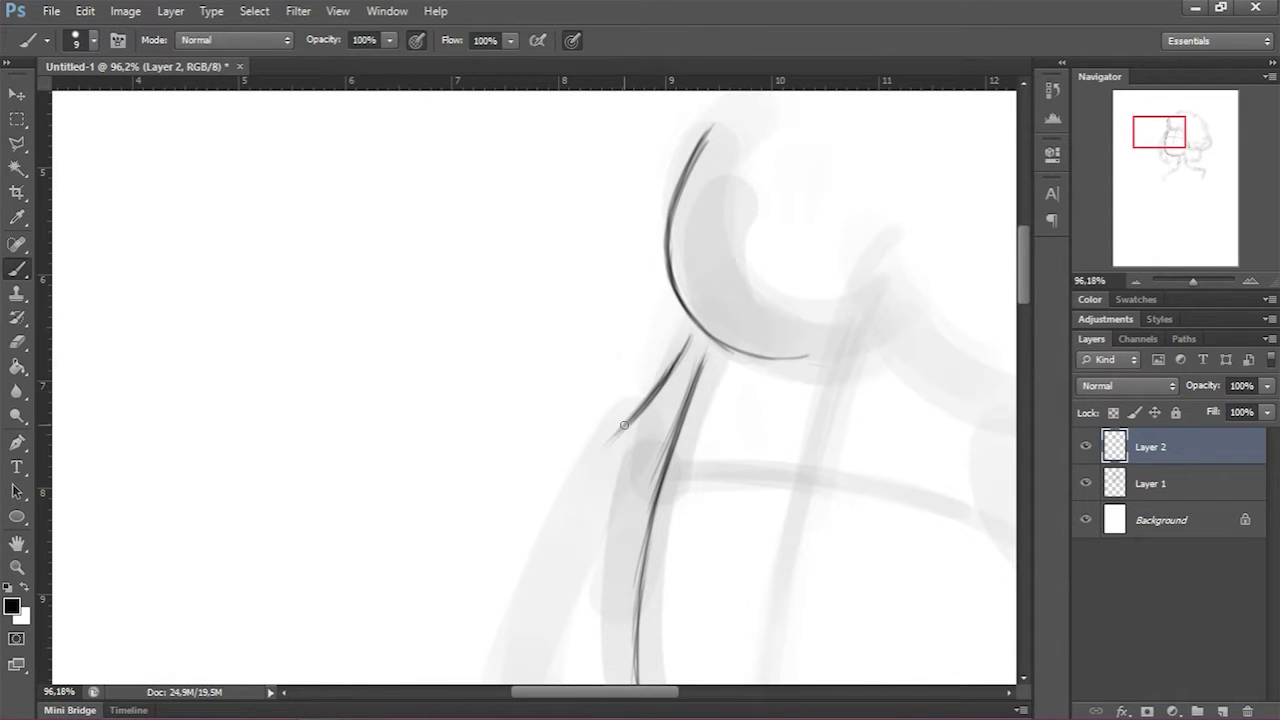
Step: Draw the long outer strand and the cluster of small curls down the left side of the face
scroll(540, 521, "down", 3)
left_click_drag(515, 400, 499, 496)
left_click_drag(562, 446, 586, 460)
mouse_move(584, 472)
left_mouse_down()
mouse_move(541, 477)
mouse_move(560, 505)
mouse_move(535, 562)
left_mouse_up()
scroll(962, 474, "down", 3)
mouse_move(522, 388)
left_mouse_down()
mouse_move(503, 445)
mouse_move(533, 455)
left_mouse_up()
left_click_drag(570, 480, 596, 553)
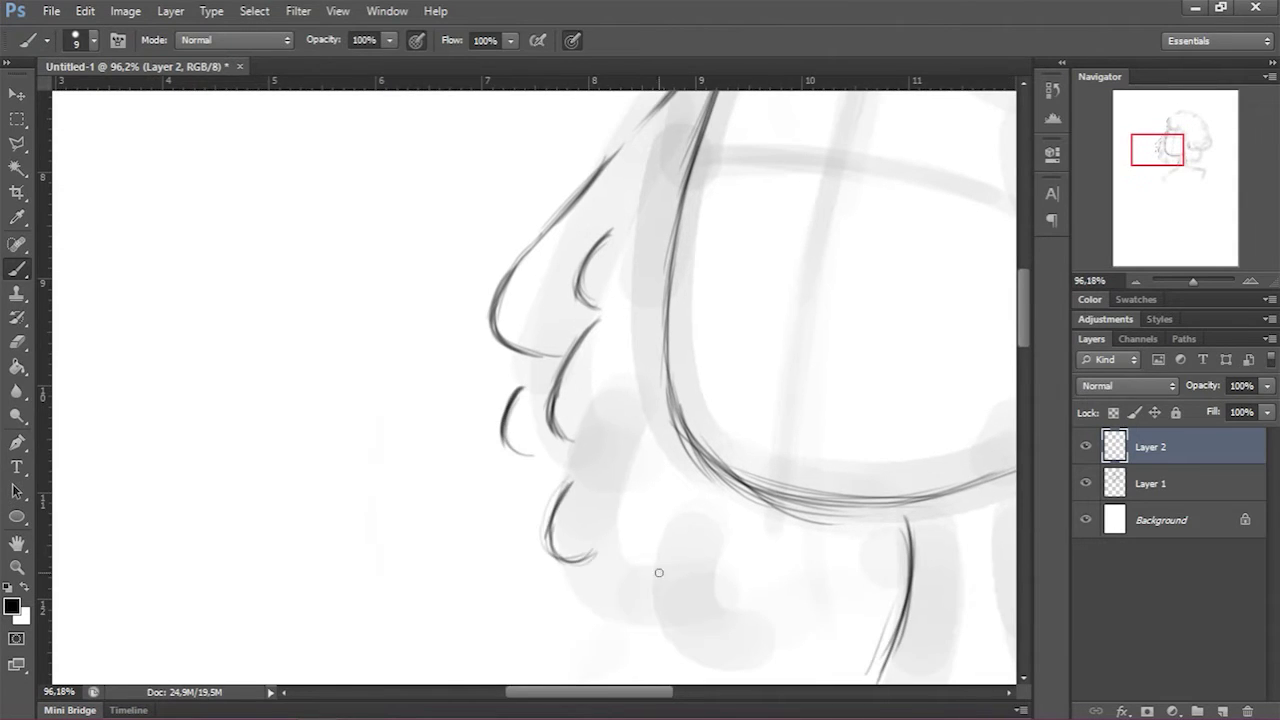
left_click_drag(687, 508, 750, 669)
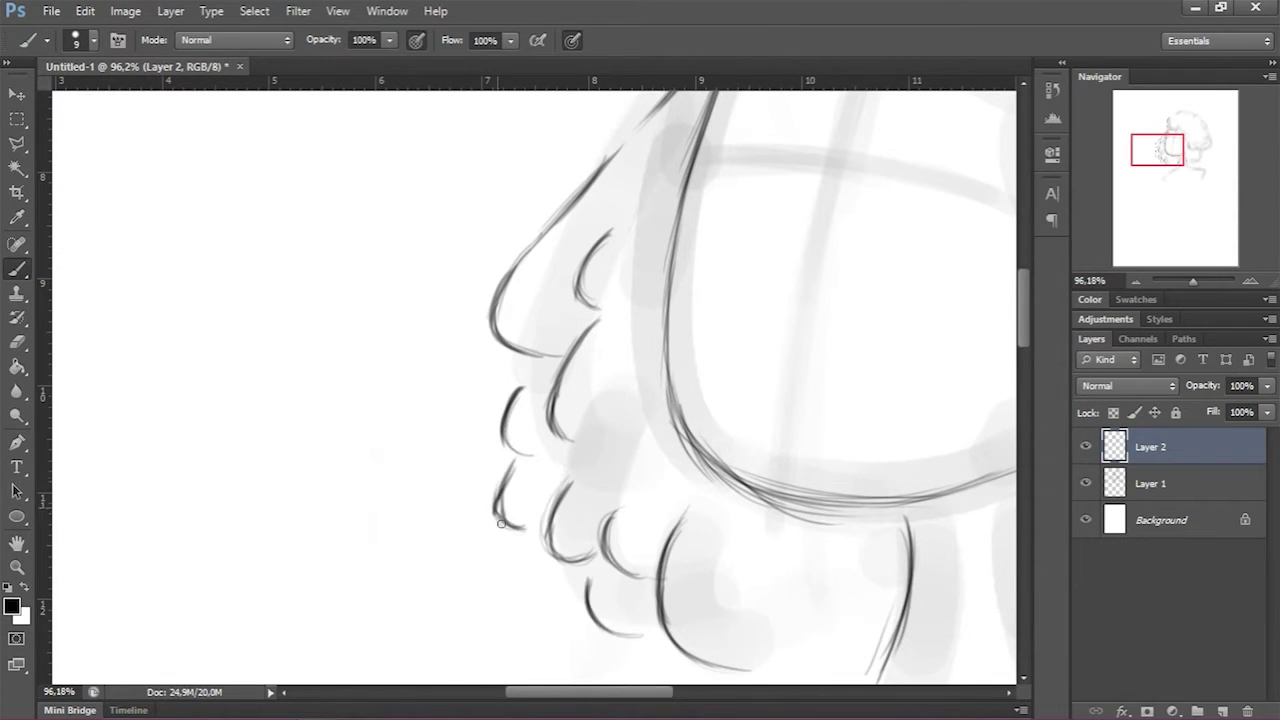
Step: Draw the scalloped curl outlines that hang on both sides of the neck below the jaw
scroll(501, 524, "right", 5)
scroll(516, 545, "down", 2)
scroll(944, 581, "right", 5)
mouse_move(152, 248)
left_mouse_down()
mouse_move(218, 363)
mouse_move(316, 390)
left_mouse_up()
mouse_move(627, 514)
left_mouse_down()
mouse_move(720, 440)
mouse_move(640, 260)
mouse_move(340, 340)
left_mouse_up()
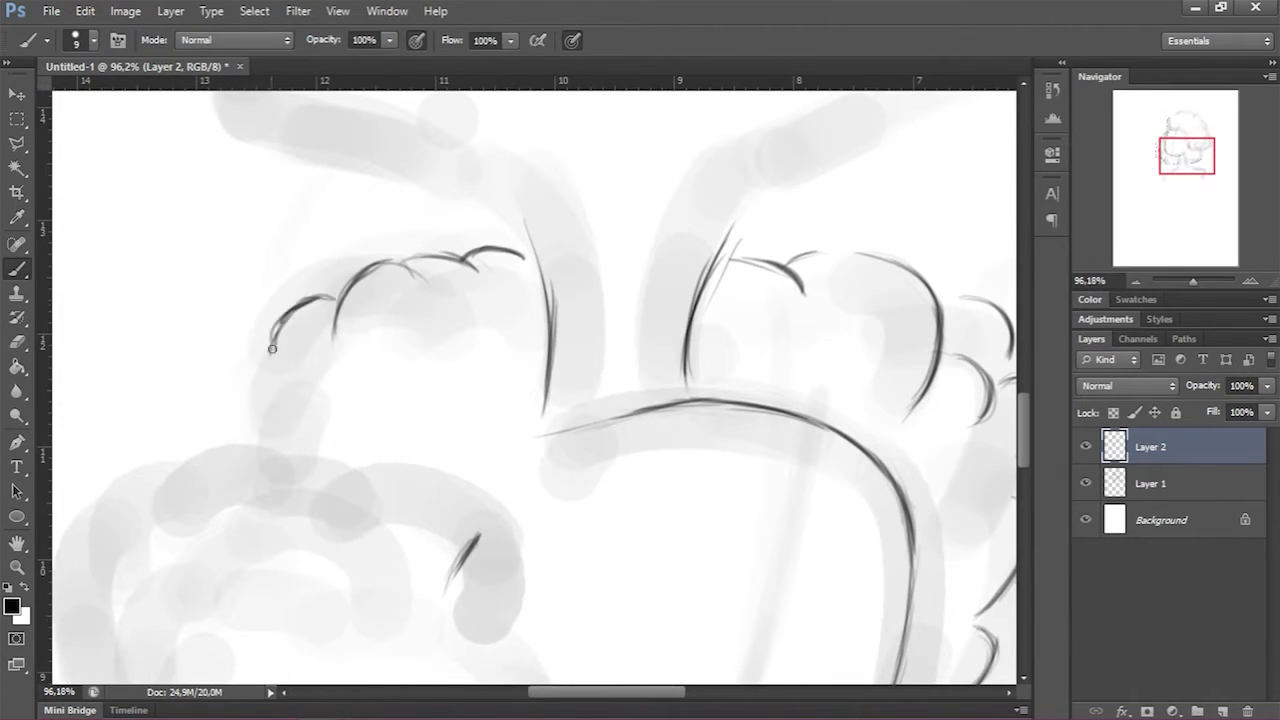
left_click_drag(281, 320, 270, 420)
mouse_move(268, 400)
left_mouse_down()
mouse_move(263, 377)
mouse_move(580, 331)
mouse_move(452, 348)
left_mouse_up()
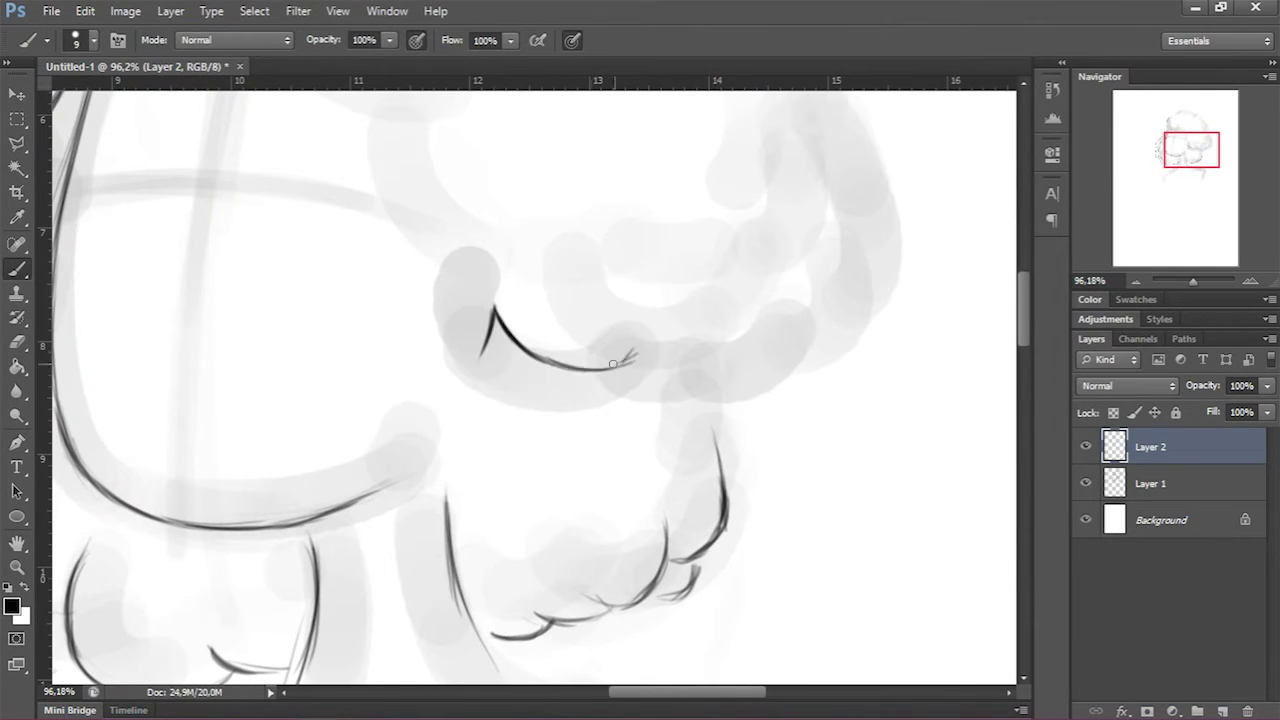
Step: Outline the lower right curls of the hair, from beside the cheek up its outer edge
left_click_drag(613, 364, 655, 338)
mouse_move(622, 385)
left_mouse_down()
mouse_move(690, 421)
mouse_move(770, 408)
left_mouse_up()
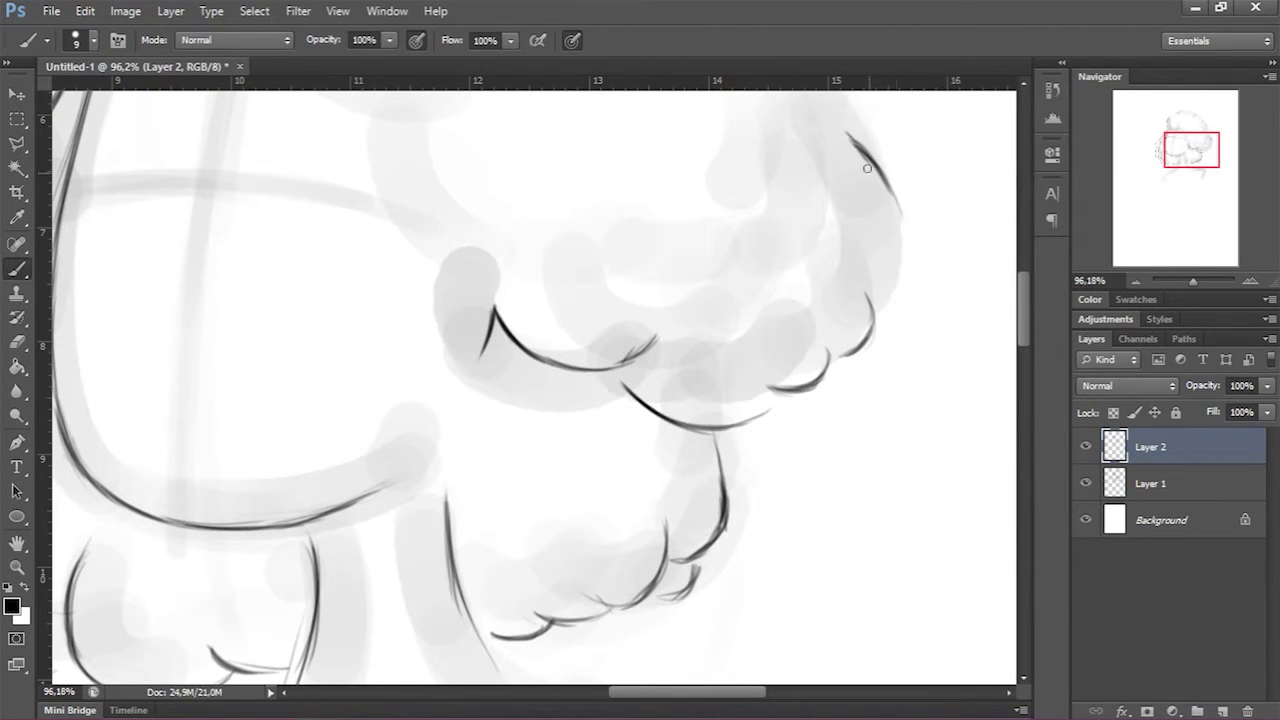
left_click_drag(861, 160, 900, 300)
Step: Draw the overlapping strands of the front lock and the first curls along the top of the hair
scroll(415, 199, "down", 3)
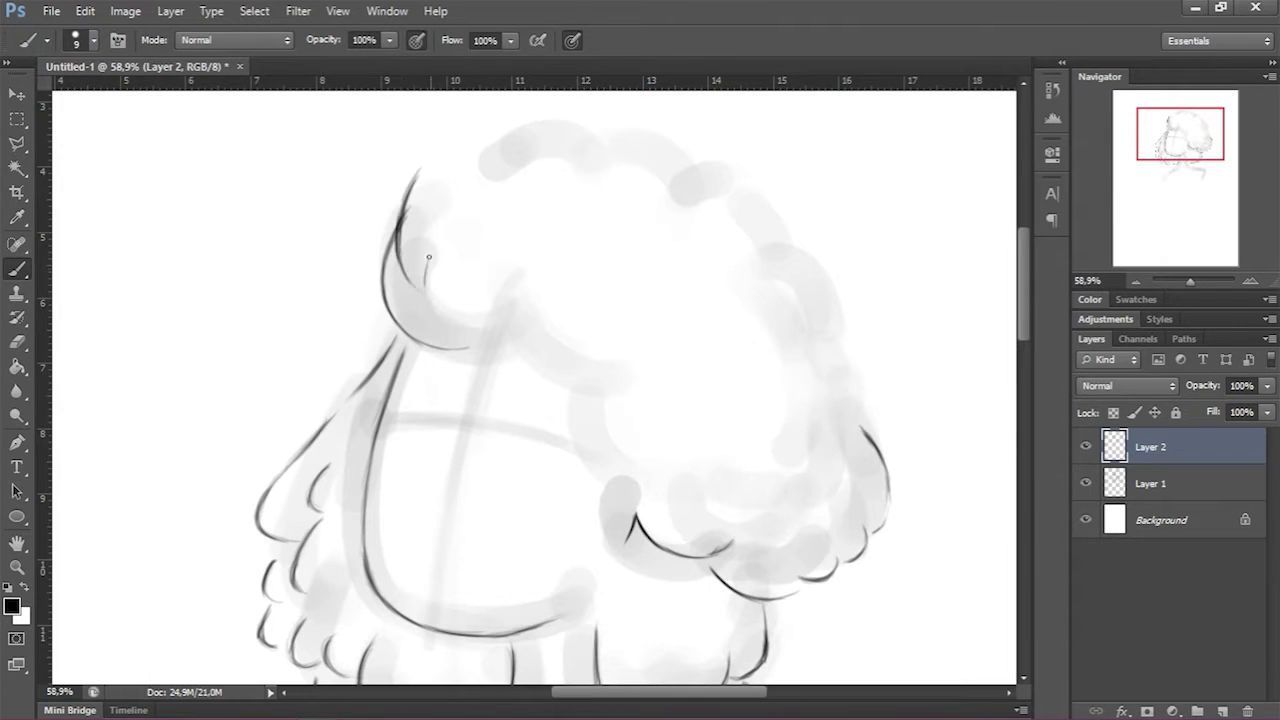
scroll(775, 87, "up", 3)
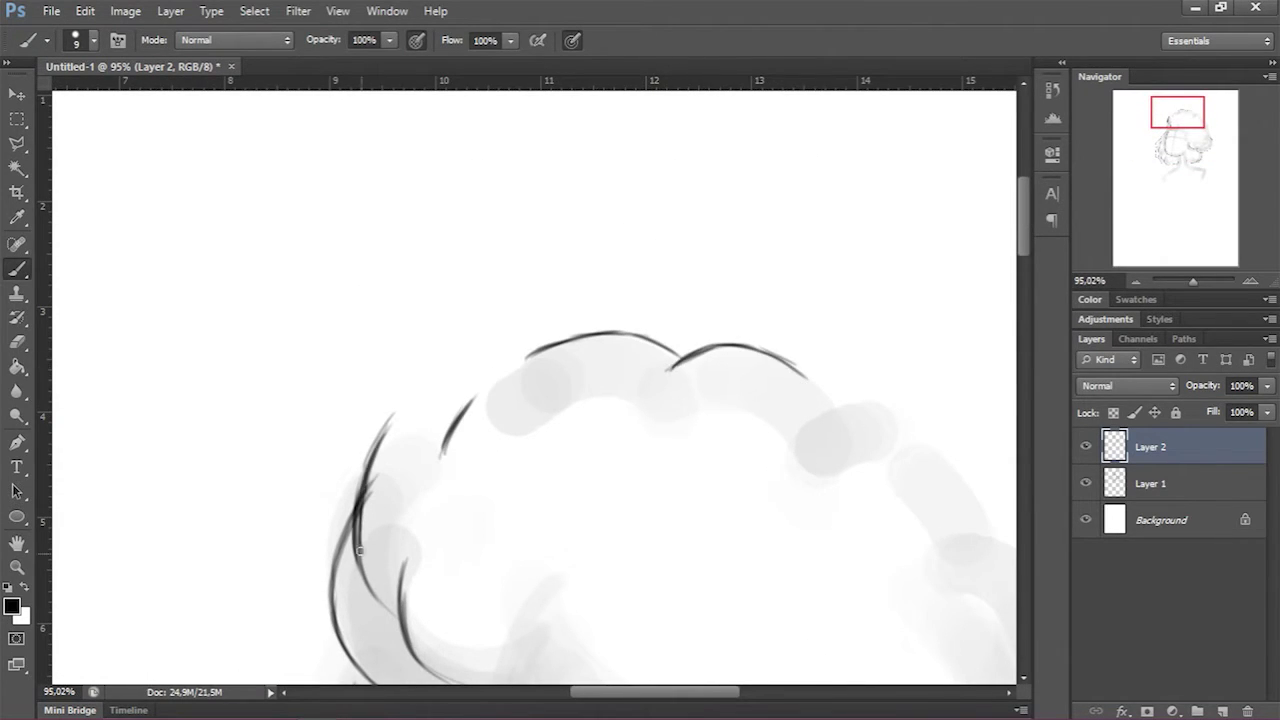
left_click_drag(946, 320, 770, 272)
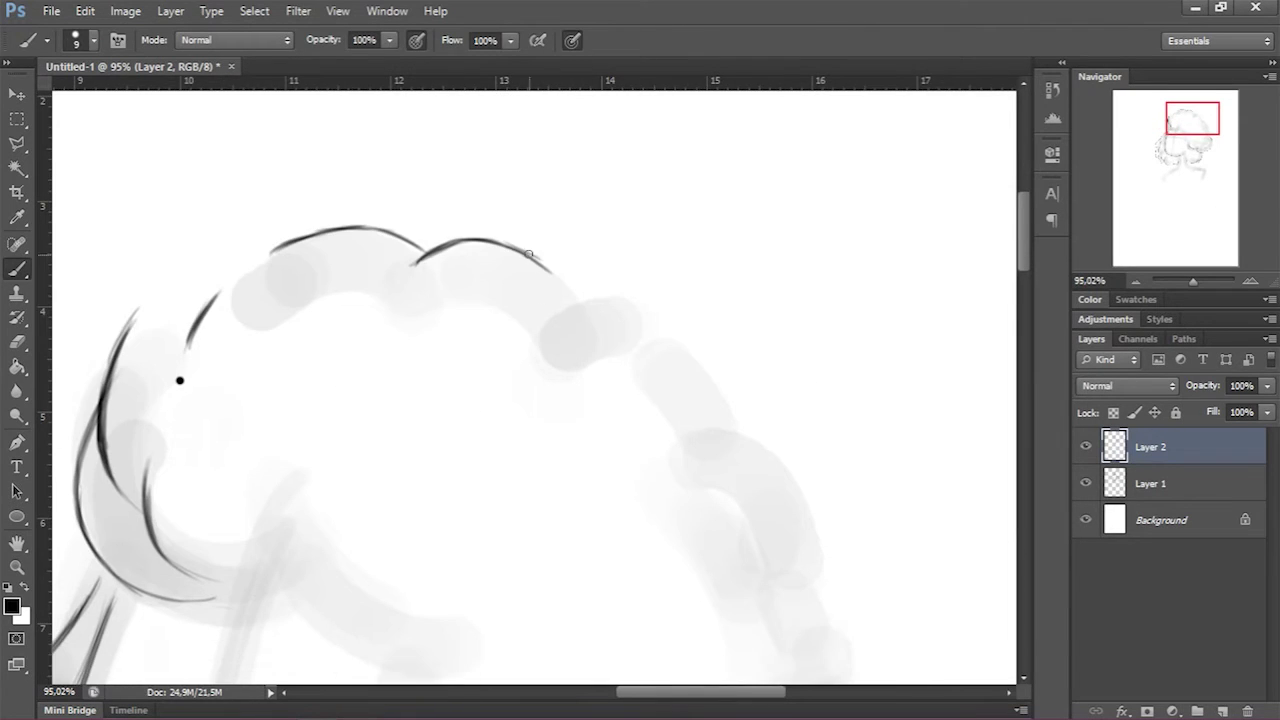
key("ctrl+z")
scroll(600, 335, "up", 1)
left_click(16, 268)
left_click(70, 277)
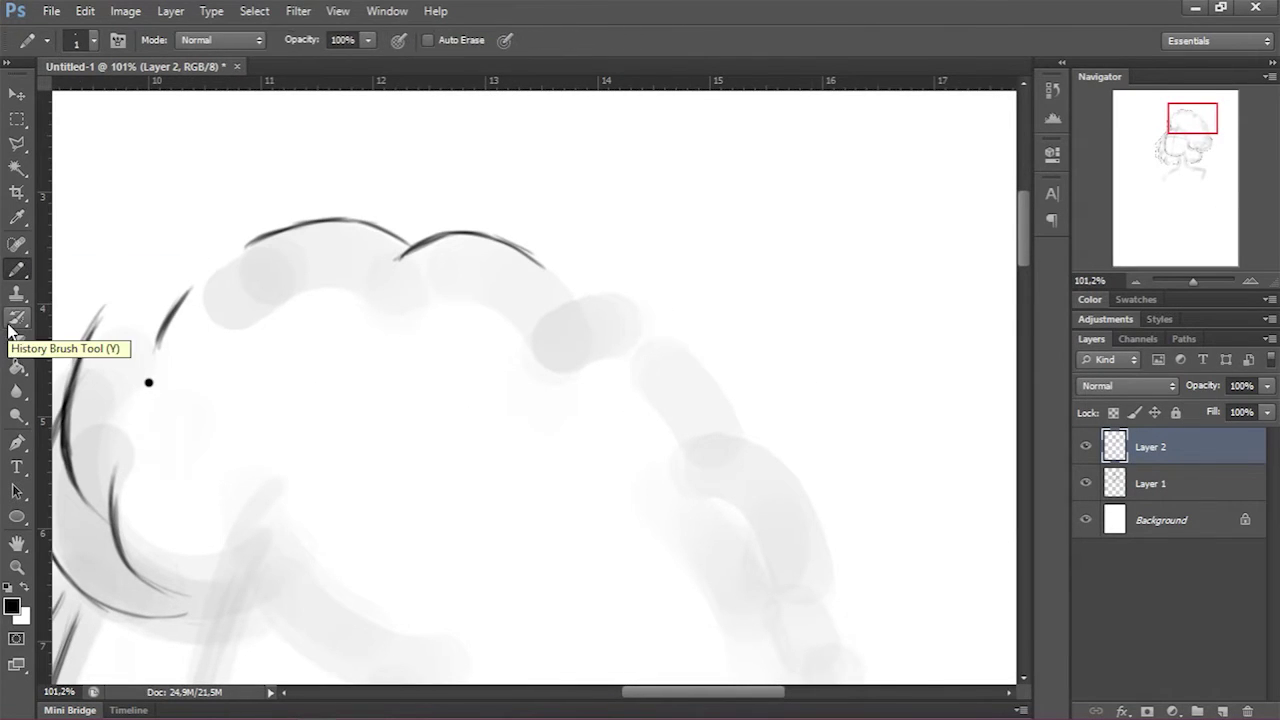
key("ctrl+z")
key("shift+b")
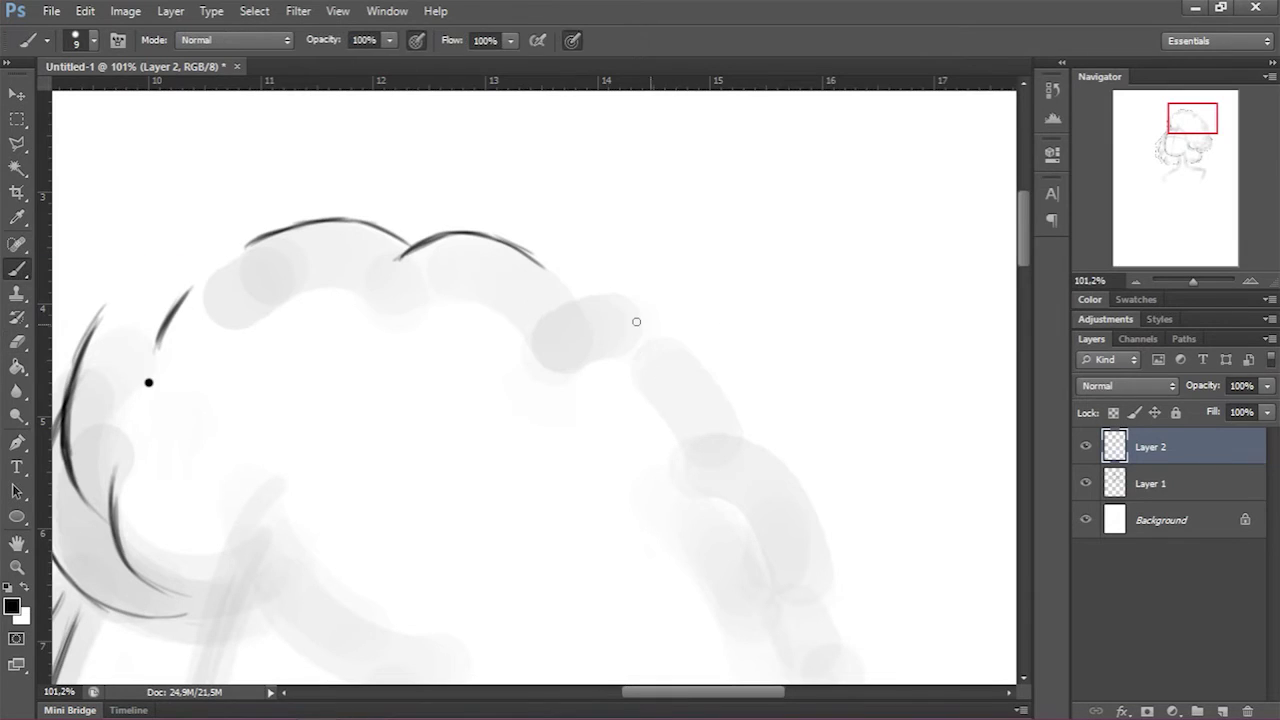
Step: Outline the hair's upper right curls and the fringe along the face, and add inner strand strokes
left_click_drag(701, 368, 830, 605)
scroll(754, 640, "down", 3)
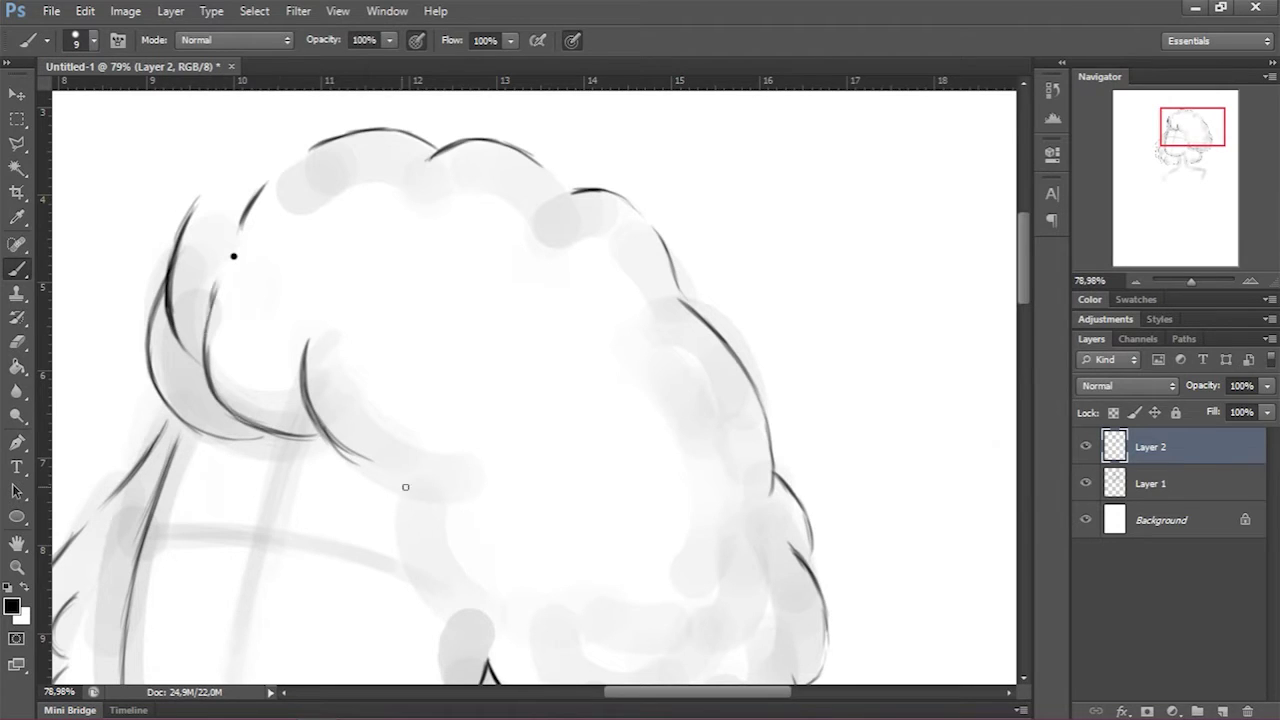
scroll(381, 456, "down", 3)
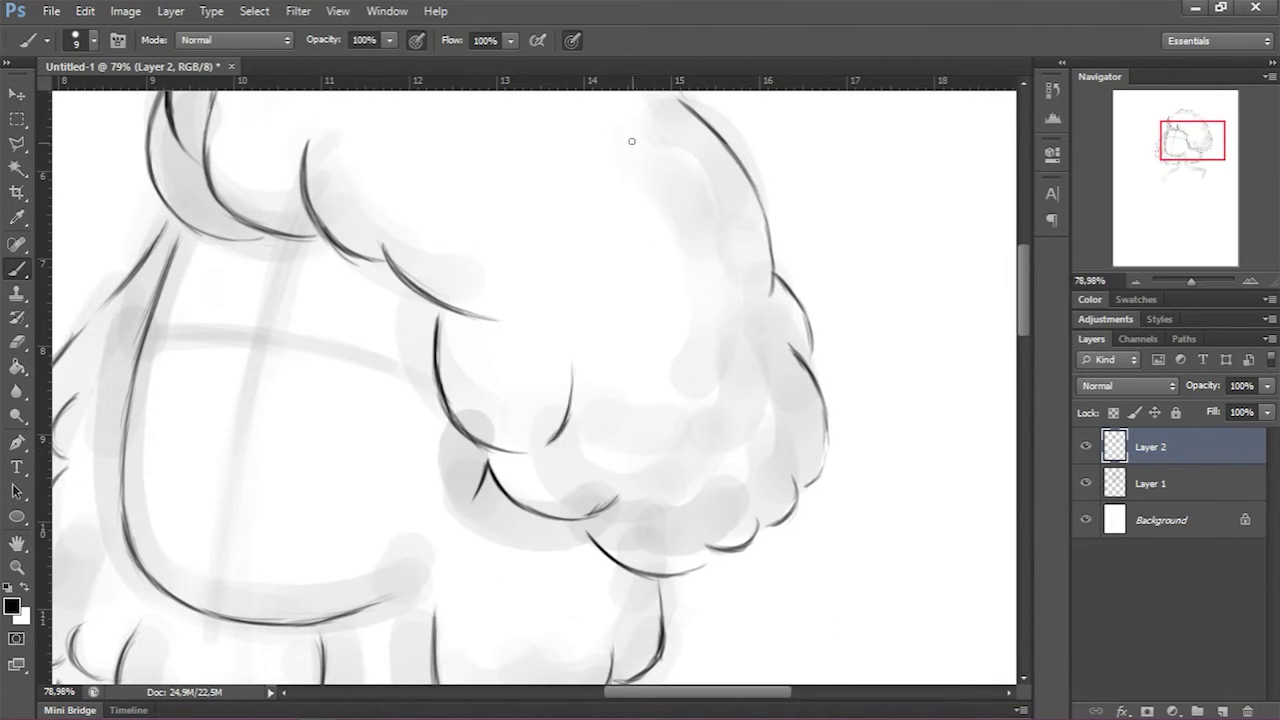
scroll(642, 318, "left", 2)
left_click_drag(613, 607, 609, 661)
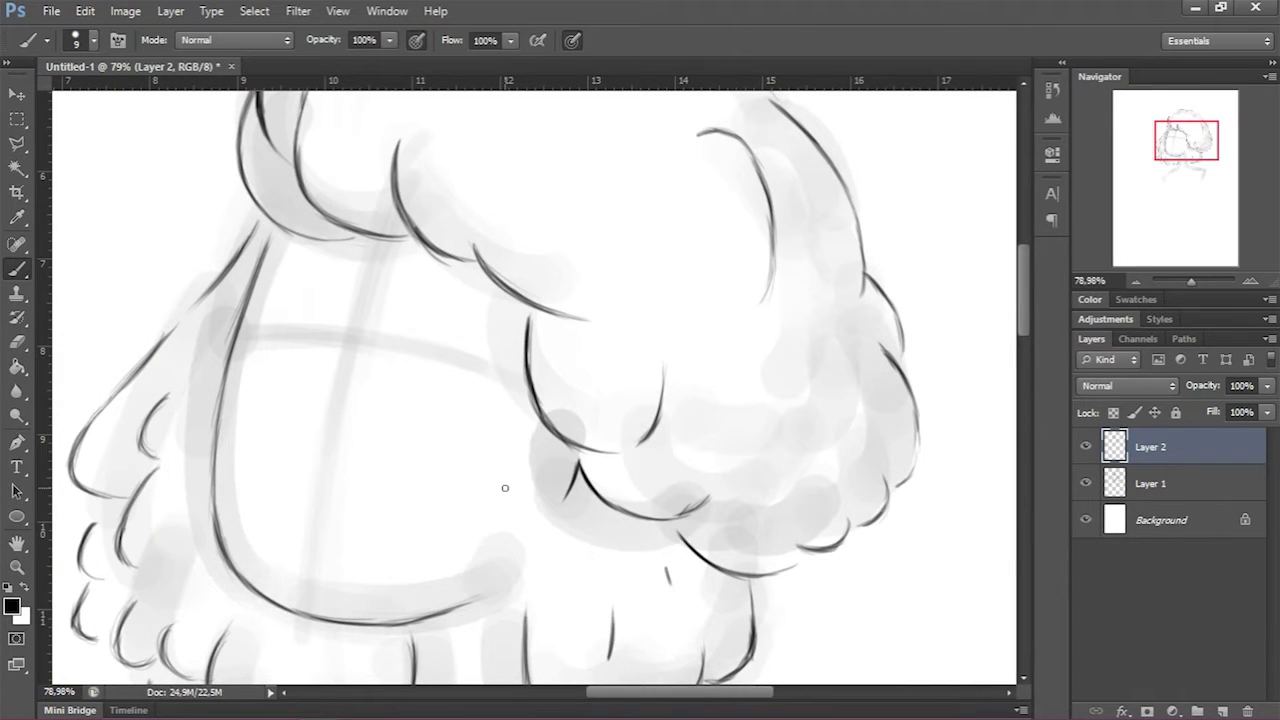
Step: Touch up the line drawing beside the face with a dab of the Eraser
scroll(505, 487, "down", 3)
scroll(505, 487, "left", 3)
scroll(623, 386, "right", 2)
key("e")
left_click(524, 453)
key("b")
Step: Draw the left eyebrow, start the right eyebrow and outline the left eye with a 4 px brush
scroll(829, 457, "up", 5)
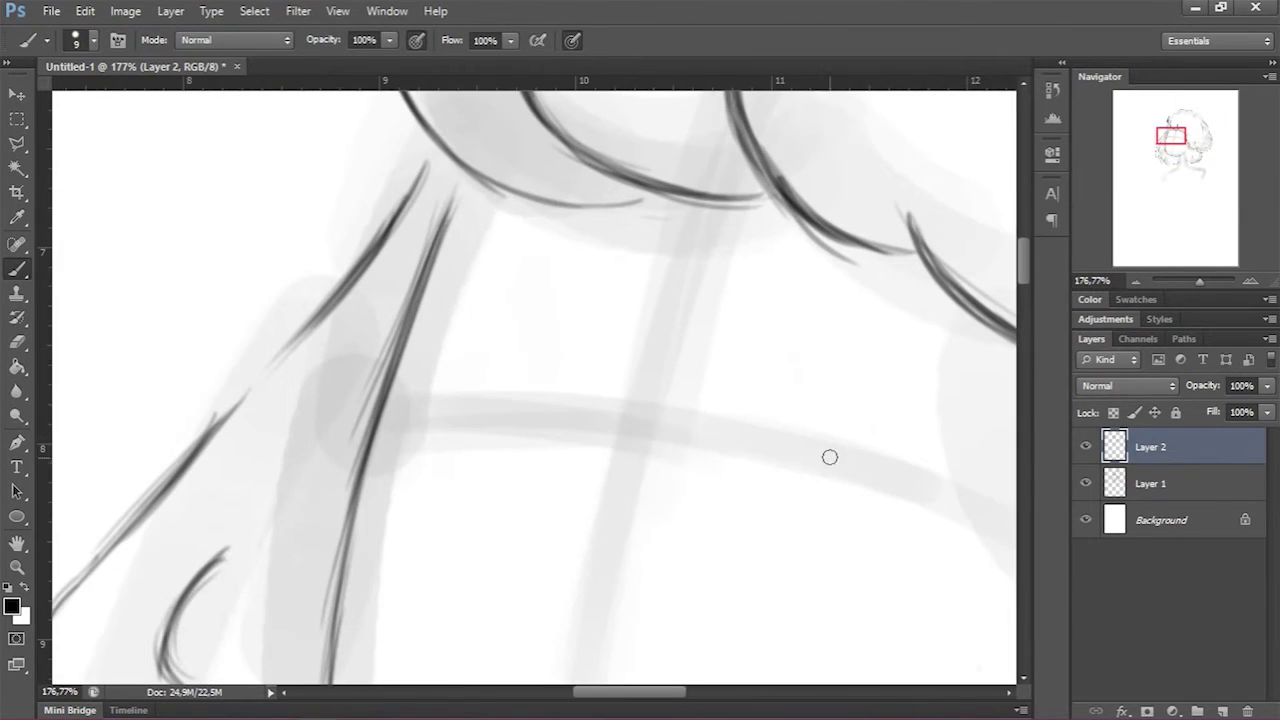
key("bracketleft")
key("bracketleft")
key("bracketleft")
key("bracketleft")
key("bracketleft")
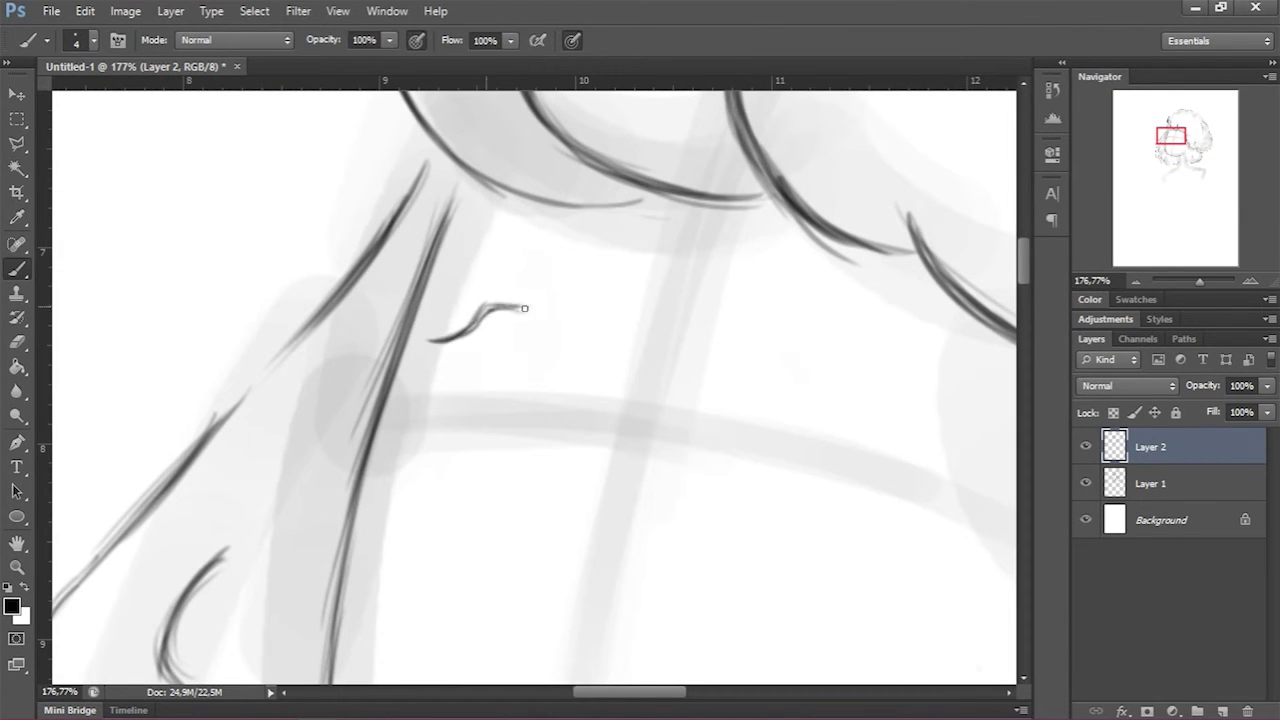
left_click_drag(798, 350, 864, 370)
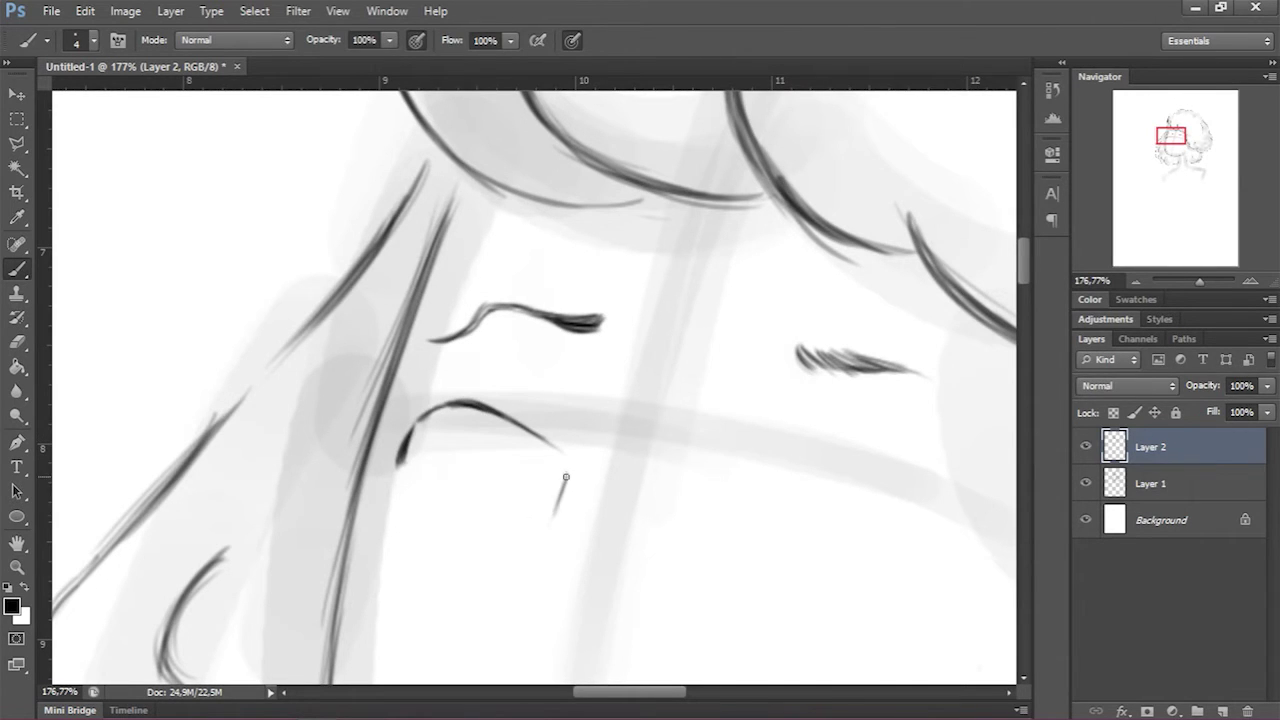
left_click(525, 515)
Step: Finish the right eyebrow and draw the right eye's upper lid, crease and inner corner
scroll(566, 478, "down", 3)
scroll(731, 394, "up", 5)
mouse_move(664, 402)
left_mouse_down()
mouse_move(537, 417)
mouse_move(464, 376)
left_mouse_up()
mouse_move(522, 334)
left_mouse_down()
mouse_move(680, 303)
mouse_move(696, 348)
mouse_move(770, 313)
mouse_move(810, 403)
left_mouse_up()
mouse_move(726, 132)
left_mouse_down()
mouse_move(771, 137)
mouse_move(958, 240)
left_mouse_up()
scroll(974, 571, "down", 3)
mouse_move(522, 234)
left_mouse_down()
mouse_move(462, 219)
mouse_move(560, 230)
left_mouse_up()
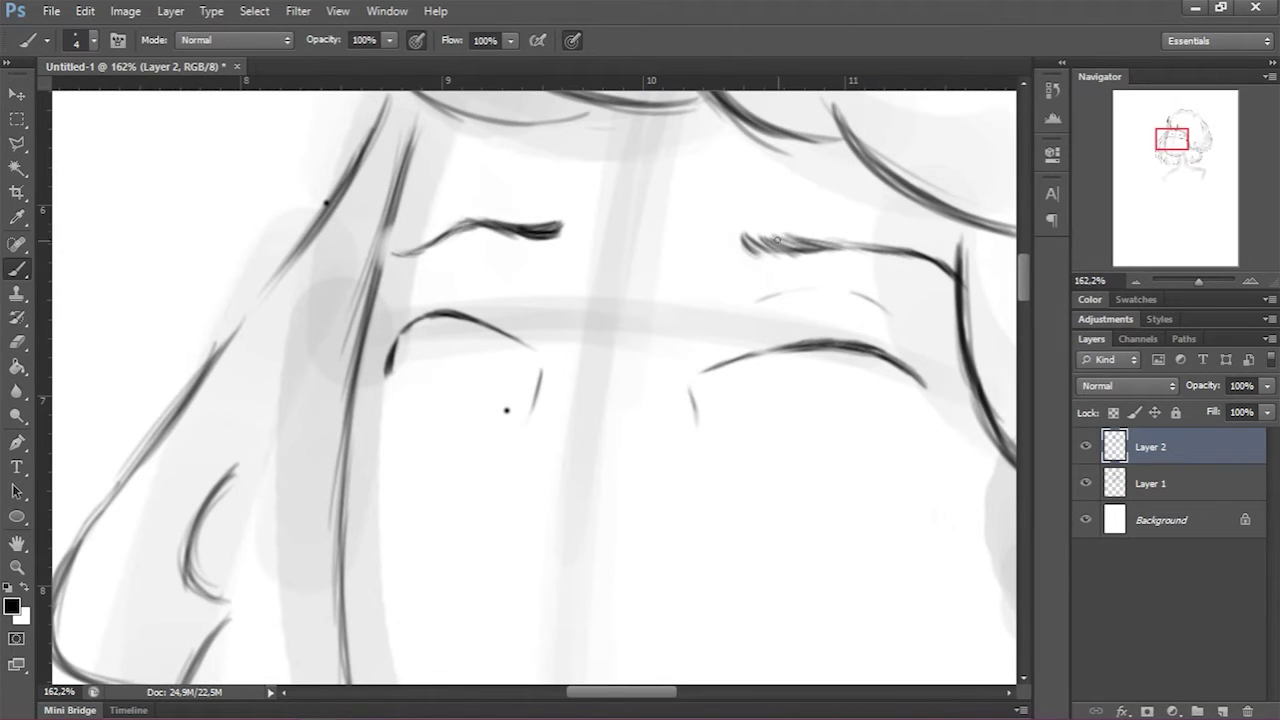
Step: Add a new layer beneath Layer 2 and lightly sketch the nose and the mouth line on it
scroll(556, 448, "down", 3)
mouse_move(568, 392)
left_mouse_down()
mouse_move(556, 448)
mouse_move(477, 434)
left_mouse_up()
key("ctrl+shift+alt+n")
key("ctrl+bracketleft")
left_click_drag(490, 378, 565, 455)
left_click_drag(665, 398, 606, 394)
scroll(509, 454, "down", 2)
left_click_drag(528, 458, 790, 421)
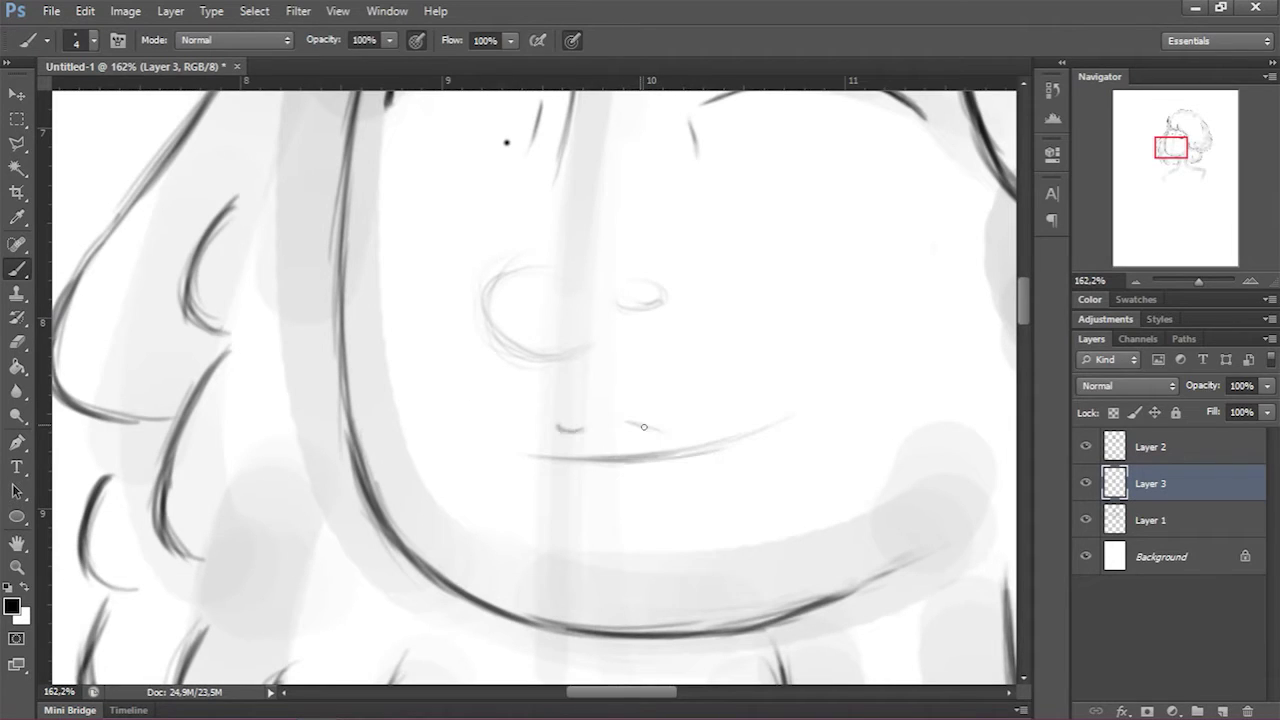
Step: Trace the nose and the upper and lower lips in darker lines on Layer 2
left_click(1170, 445)
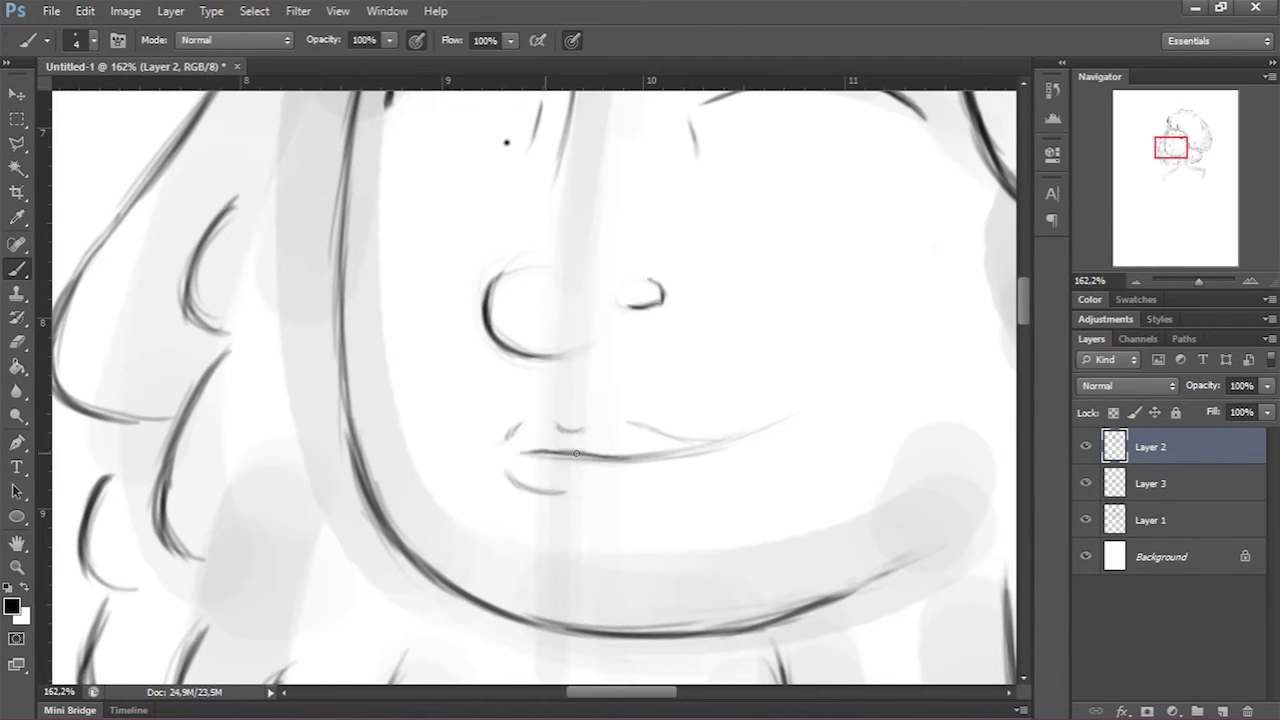
scroll(687, 449, "up", 5)
left_click_drag(383, 395, 445, 407)
left_click_drag(466, 400, 758, 462)
mouse_move(310, 385)
left_mouse_down()
mouse_move(274, 414)
mouse_move(372, 386)
left_mouse_up()
mouse_move(266, 489)
left_mouse_down()
mouse_move(396, 546)
mouse_move(522, 541)
left_mouse_up()
Step: Rotate the canvas and end the smile line with a short curved stroke at the mouth corner
key("r")
mouse_move(866, 432)
left_mouse_down()
mouse_move(972, 386)
mouse_move(606, 397)
mouse_move(727, 421)
left_mouse_up()
left_click_drag(746, 376, 722, 494)
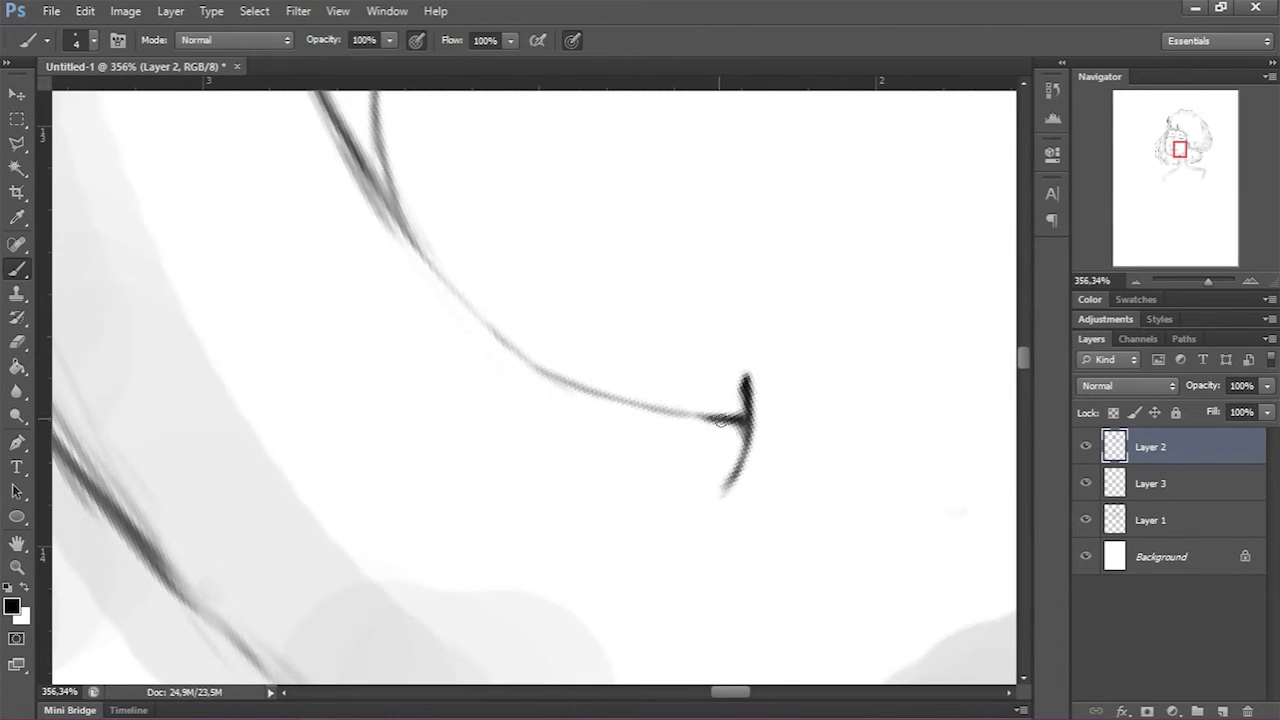
Step: Hide Layer 3 and Layer 1 so only the clean line drawing shows
scroll(720, 418, "down", 6)
left_click(1086, 483)
left_click(1086, 520)
scroll(607, 378, "down", 2)
scroll(466, 429, "up", 4)
Step: Add a new layer on top and ink the face contour from the temple around the chin with a 9 px brush
key("ctrl+shift+alt+n")
right_click(470, 428)
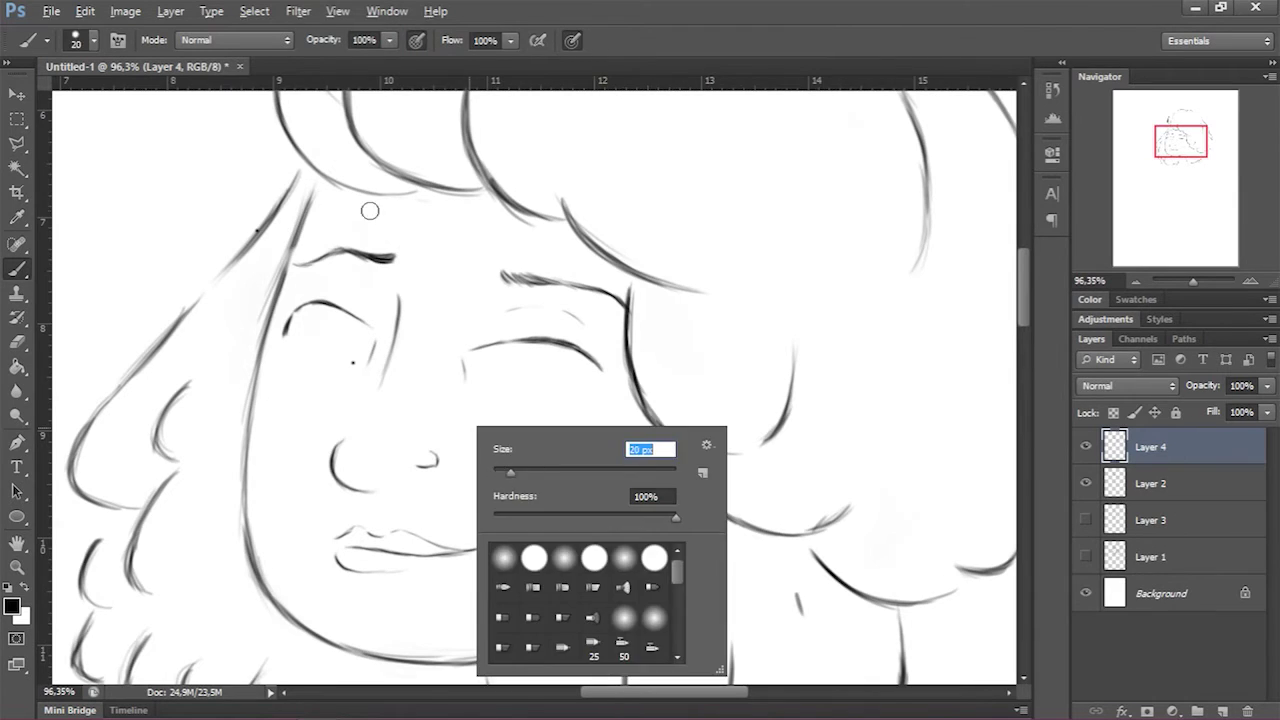
scroll(370, 210, "up", 3)
right_click(466, 332)
type("9")
key("Return")
mouse_move(390, 170)
left_mouse_down()
mouse_move(312, 377)
mouse_move(252, 684)
left_mouse_up()
scroll(252, 684, "down", 5)
mouse_move(250, 260)
left_mouse_down()
mouse_move(288, 594)
mouse_move(343, 668)
left_mouse_up()
scroll(343, 668, "down", 3)
mouse_move(343, 418)
left_mouse_down()
mouse_move(617, 503)
mouse_move(900, 452)
left_mouse_up()
scroll(651, 382, "down", 2)
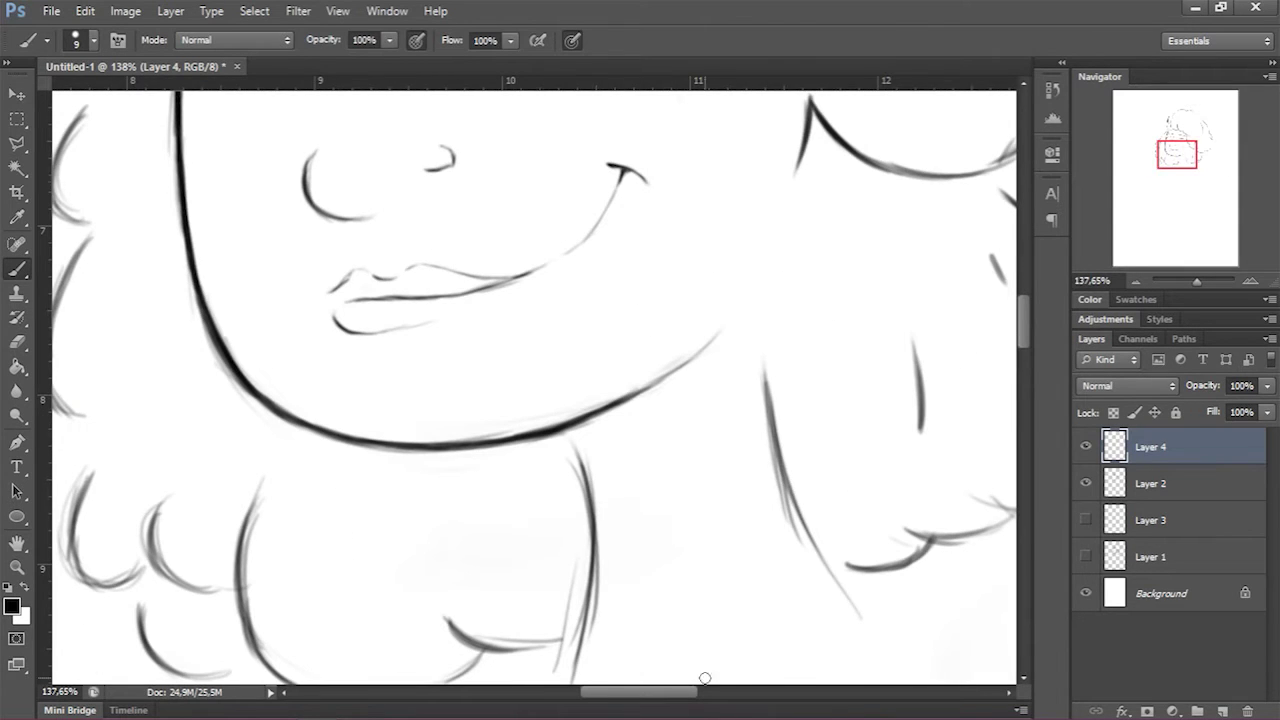
Step: Add a new layer beneath Layer 2 and switch to a hard round brush at 123 px
key("alt+bracketleft")
left_click(1115, 455)
scroll(820, 594, "down", 2)
scroll(307, 578, "down", 4)
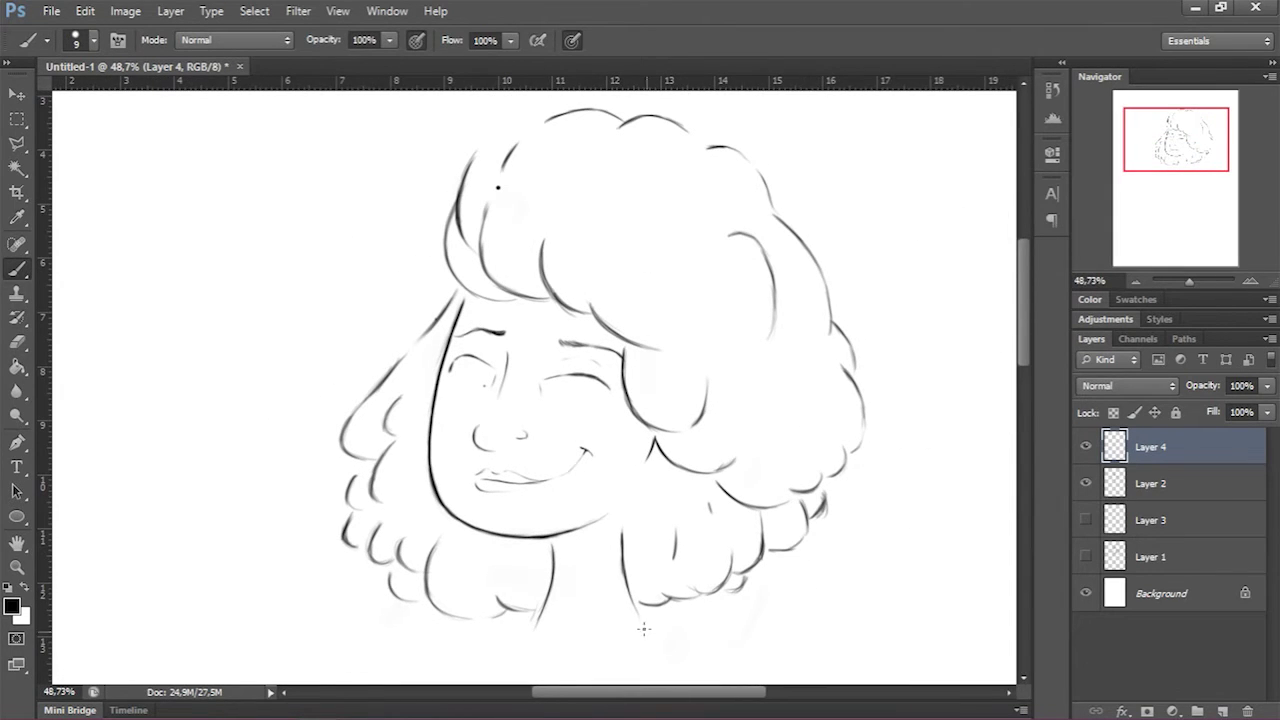
left_click(1225, 710)
key("ctrl+bracketleft")
key("ctrl+bracketleft")
right_click(795, 474)
double_click(830, 560)
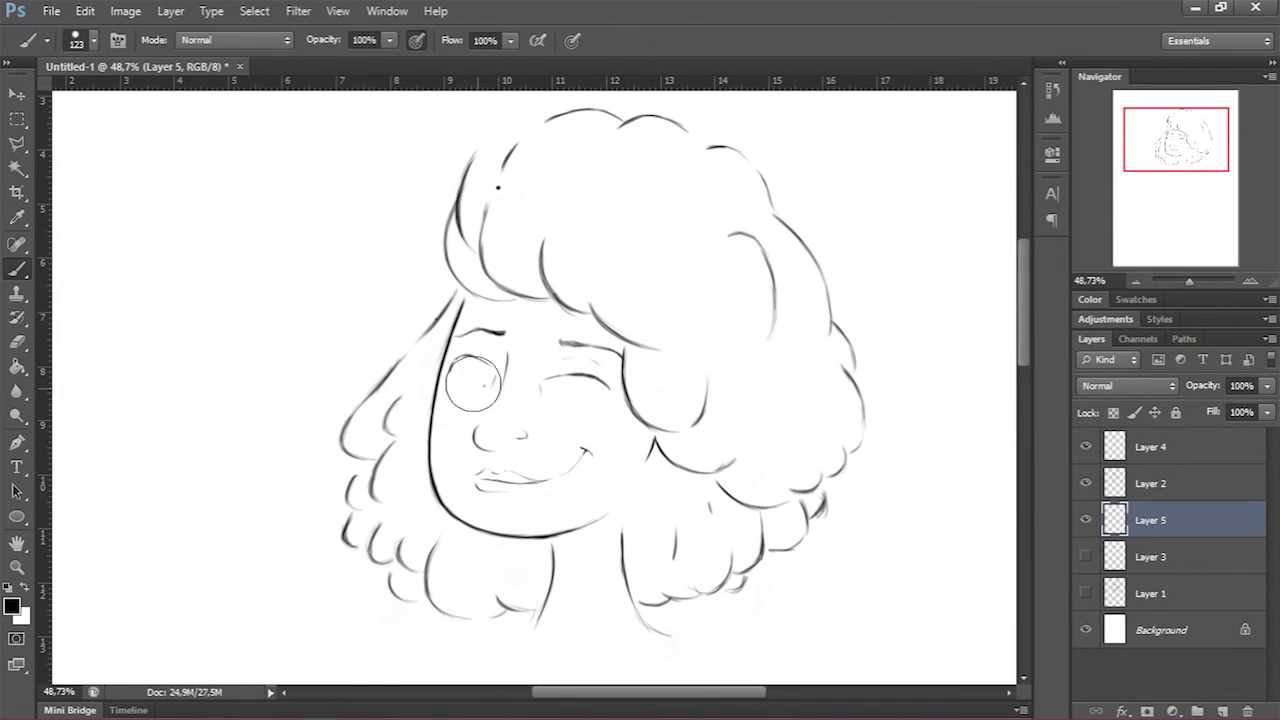
left_click_drag(490, 330, 557, 325)
key("ctrl+alt+z")
key("ctrl+alt+z")
key("ctrl+alt+z")
key("ctrl+alt+z")
key("ctrl+alt+z")
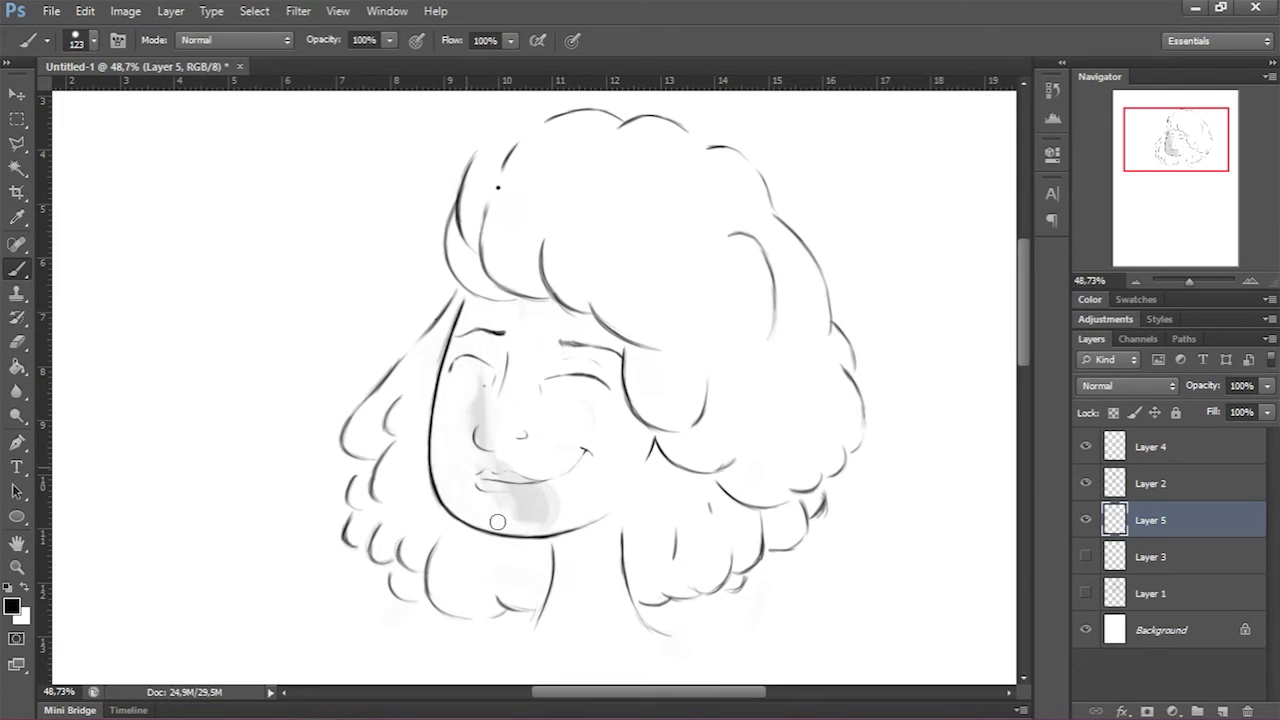
Step: Choose a very light grey and fill the face and neck with it on Layer 5
right_click(382, 290)
scroll(686, 480, "down", 1)
left_click(11, 606)
left_click(720, 170)
left_click(1157, 171)
mouse_move(470, 330)
left_mouse_down()
mouse_move(529, 300)
mouse_move(475, 463)
mouse_move(543, 625)
mouse_move(590, 655)
left_mouse_up()
Step: Add a layer above Layer 5 and fill the whole hair mass with a darker blue-grey
left_click(11, 606)
left_click(1160, 174)
left_click(1225, 710)
mouse_move(410, 330)
left_mouse_down()
mouse_move(380, 490)
mouse_move(530, 585)
mouse_move(694, 451)
mouse_move(771, 280)
mouse_move(529, 141)
mouse_move(614, 194)
left_mouse_up()
scroll(614, 194, "down", 1)
right_click(366, 371)
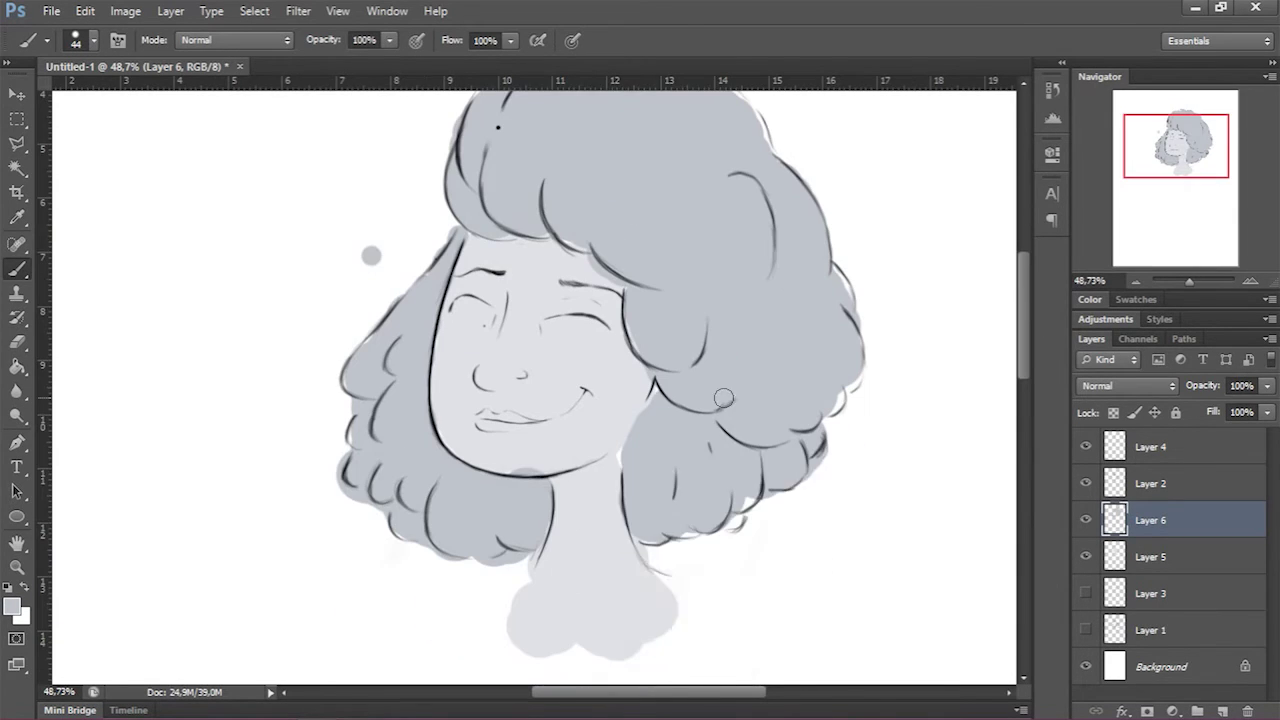
Step: Add a layer directly above Layer 5 and choose a pale grey close to the face tone for facial shading
left_click(1185, 554)
left_click(1225, 710)
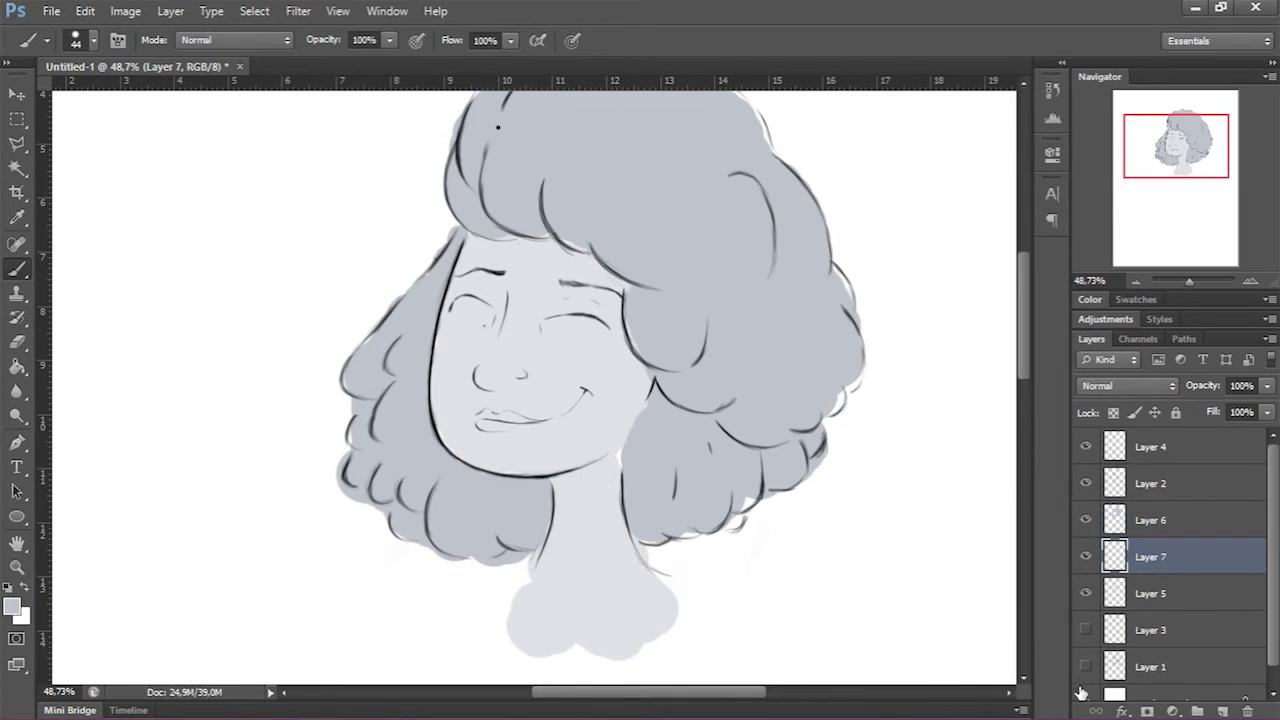
left_click(11, 606)
left_click(536, 335)
left_click(1160, 174)
left_click_drag(536, 335, 729, 340)
Step: Shade softly around the eyes, nose and lips on Layer 7 with a 15 px brush
right_click(729, 340)
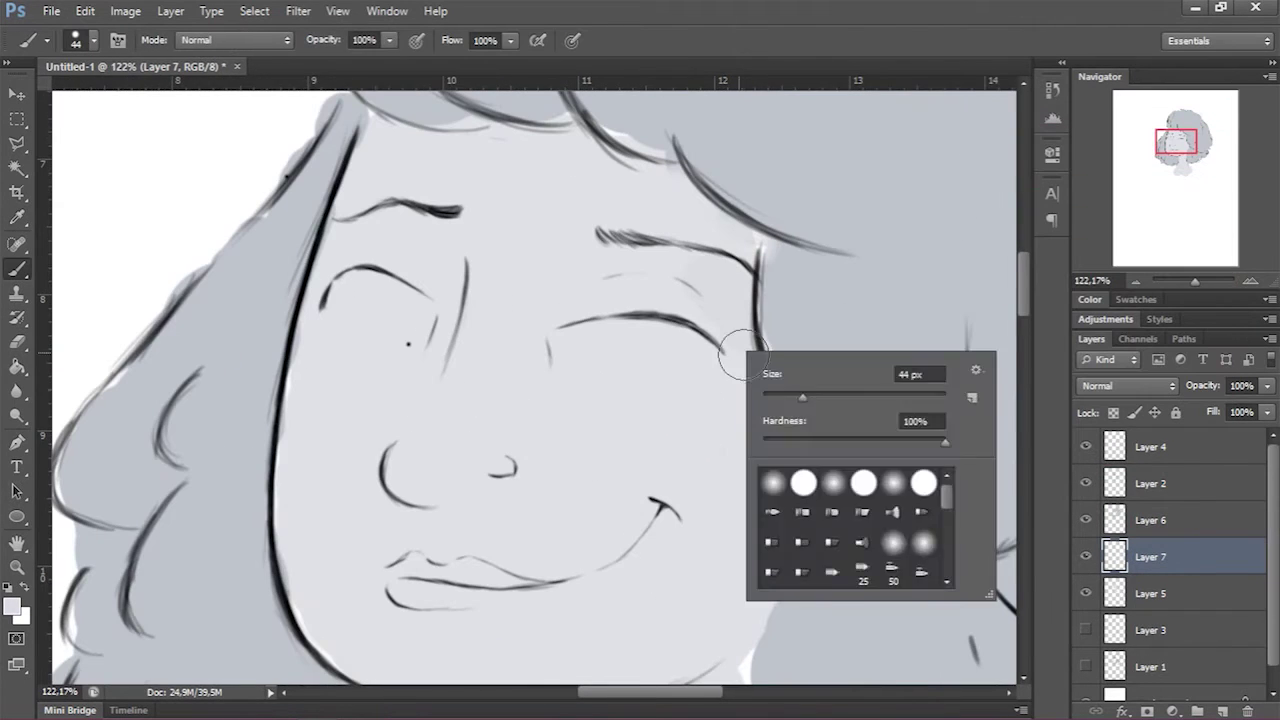
type("15")
key("Return")
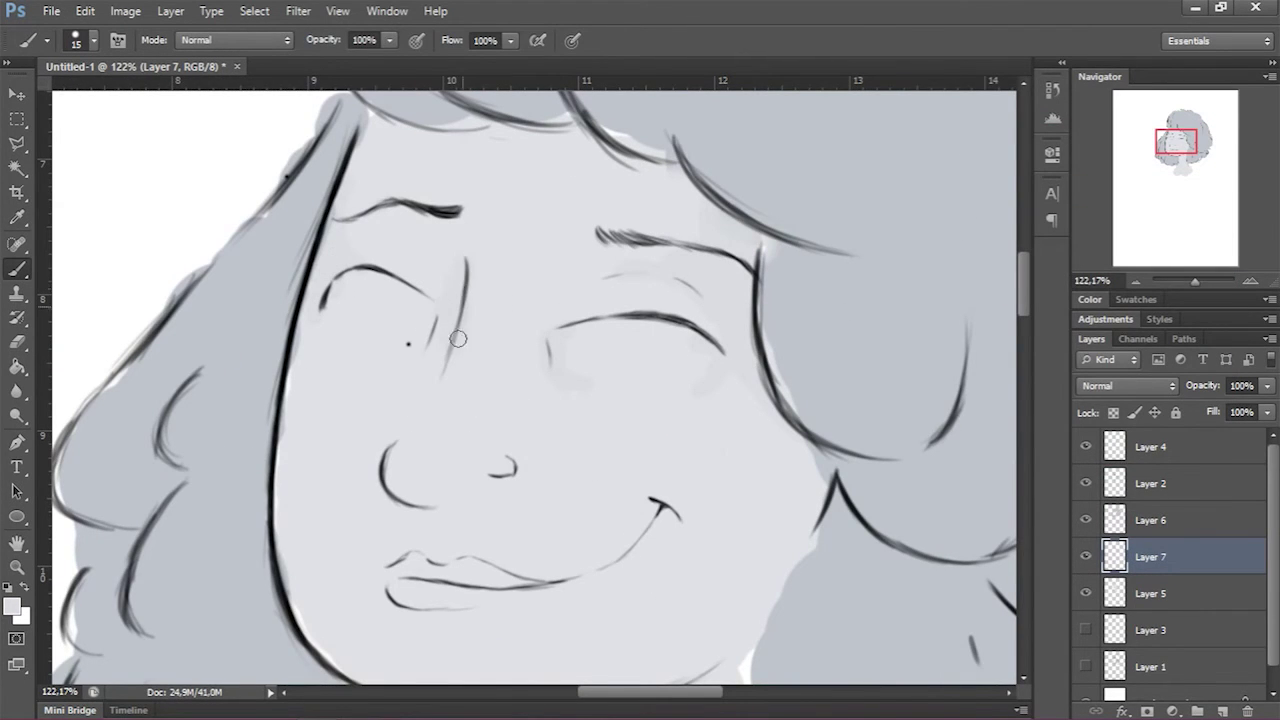
scroll(605, 467, "down", 6)
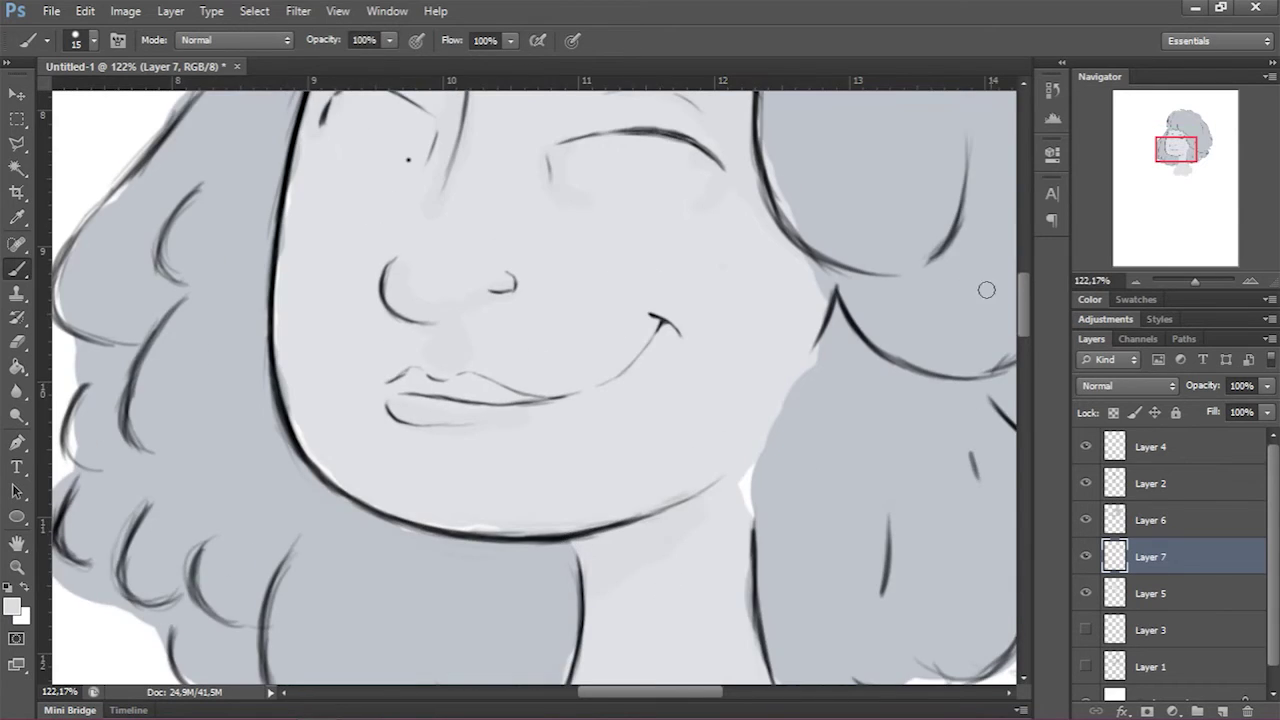
left_click_drag(655, 355, 480, 135)
Step: Pick a peach skin tone and paint it over the face on a new layer above Layer 7
left_click(12, 605)
left_click(820, 209)
left_click(860, 240)
key("Return")
key("ctrl+z")
left_click(12, 605)
key("Return")
mouse_move(500, 220)
left_mouse_down()
mouse_move(460, 330)
mouse_move(466, 531)
left_mouse_up()
Step: Set Layer 8's blending mode to Color and extend the peach tone over the remaining cheek and the neck
left_click(1128, 385)
left_click(1163, 462)
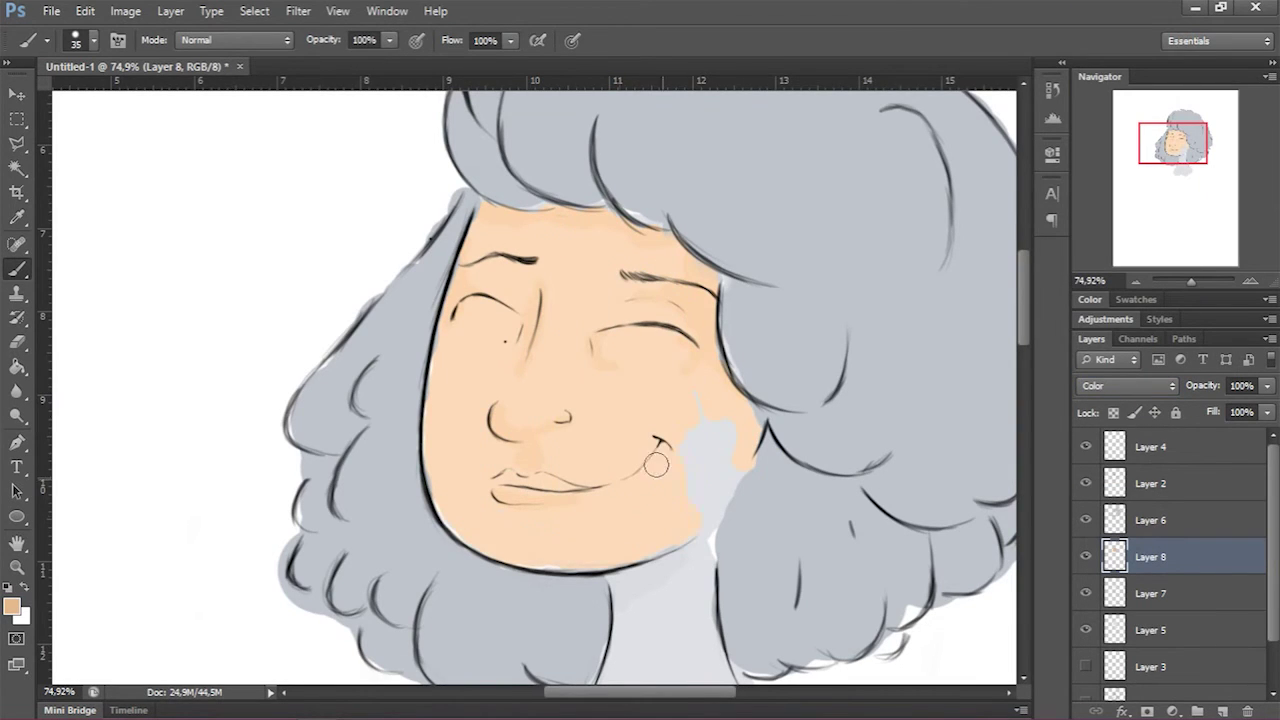
left_click_drag(622, 630, 690, 600)
scroll(600, 514, "down", 3)
scroll(1028, 323, "up", 2)
scroll(1028, 323, "down", 1)
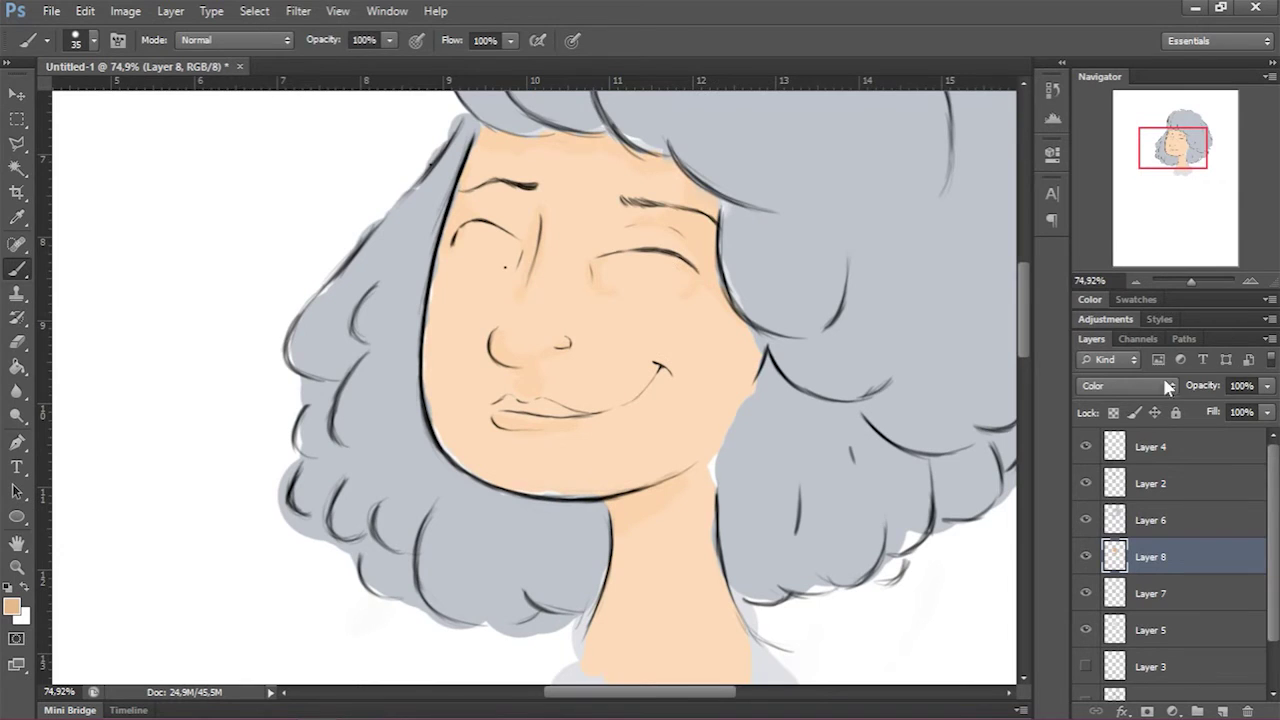
Step: Add a Hue/Saturation adjustment layer above Layer 8 and mute the skin tone with its sliders
left_click(1105, 319)
left_click(1146, 357)
left_click_drag(891, 309, 885, 348)
left_click_drag(891, 268, 966, 268)
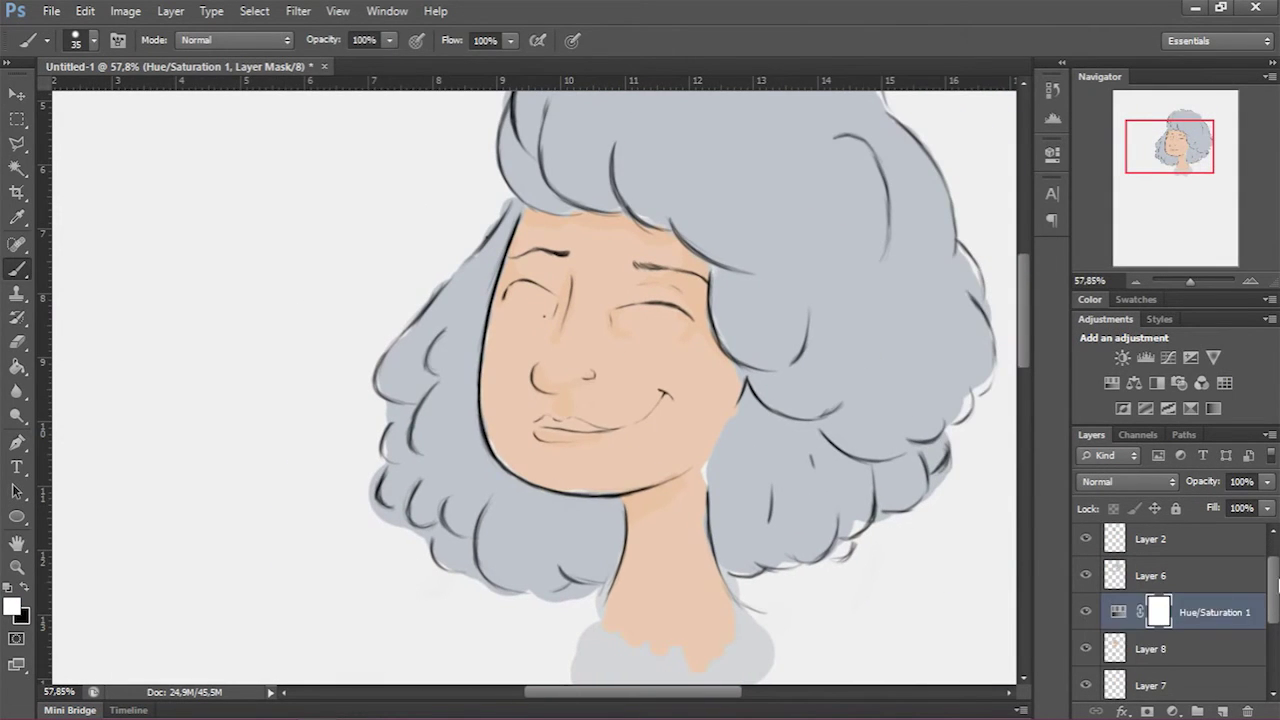
key("Escape")
Step: Paint the hair on the left side of the face dark brown on a new layer above Layer 6
key("ctrl+bracketright")
key("ctrl+bracketright")
mouse_move(450, 278)
left_mouse_down()
mouse_move(415, 345)
mouse_move(451, 305)
left_mouse_up()
left_click_drag(404, 431, 393, 449)
key("ctrl+bracketleft")
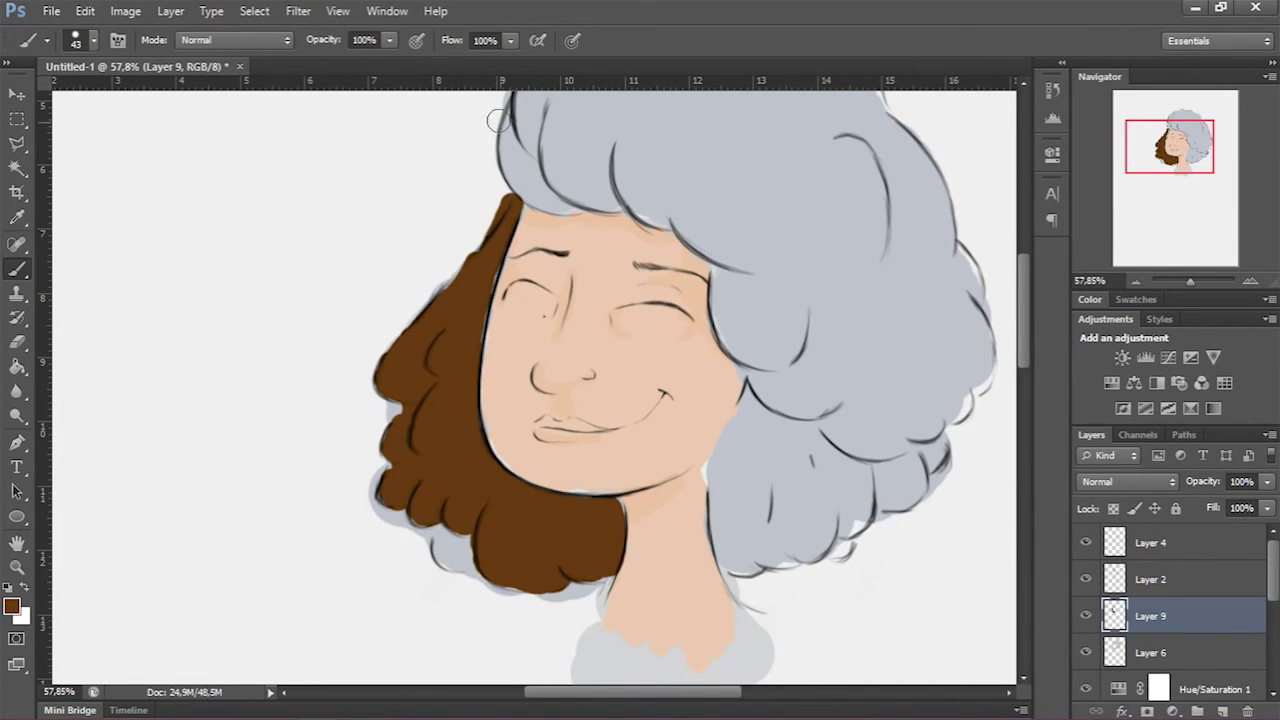
Step: Fill the hair on the right side and across the crown with the same dark brown
mouse_move(732, 311)
left_mouse_down()
mouse_move(846, 396)
mouse_move(722, 467)
mouse_move(723, 528)
mouse_move(791, 553)
left_mouse_up()
mouse_move(975, 388)
left_mouse_down()
mouse_move(786, 277)
mouse_move(745, 130)
left_mouse_up()
scroll(531, 251, "up", 3)
left_click_drag(531, 251, 830, 395)
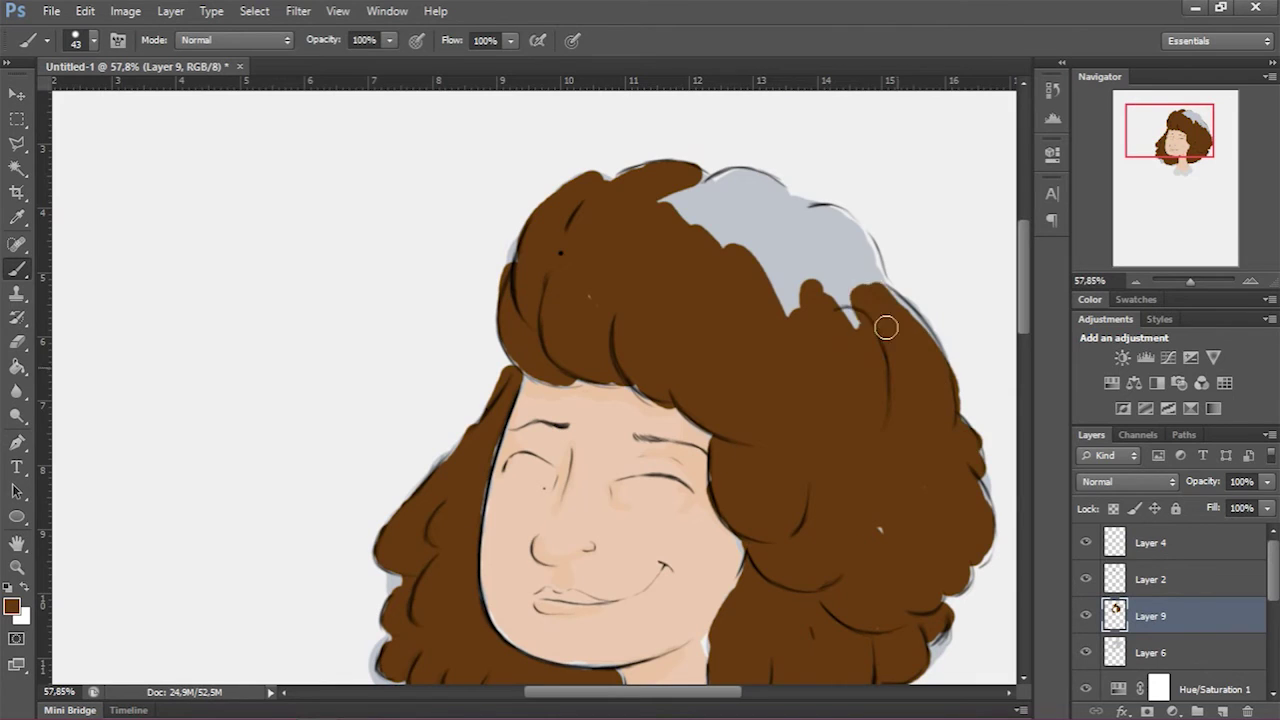
scroll(993, 383, "down", 2)
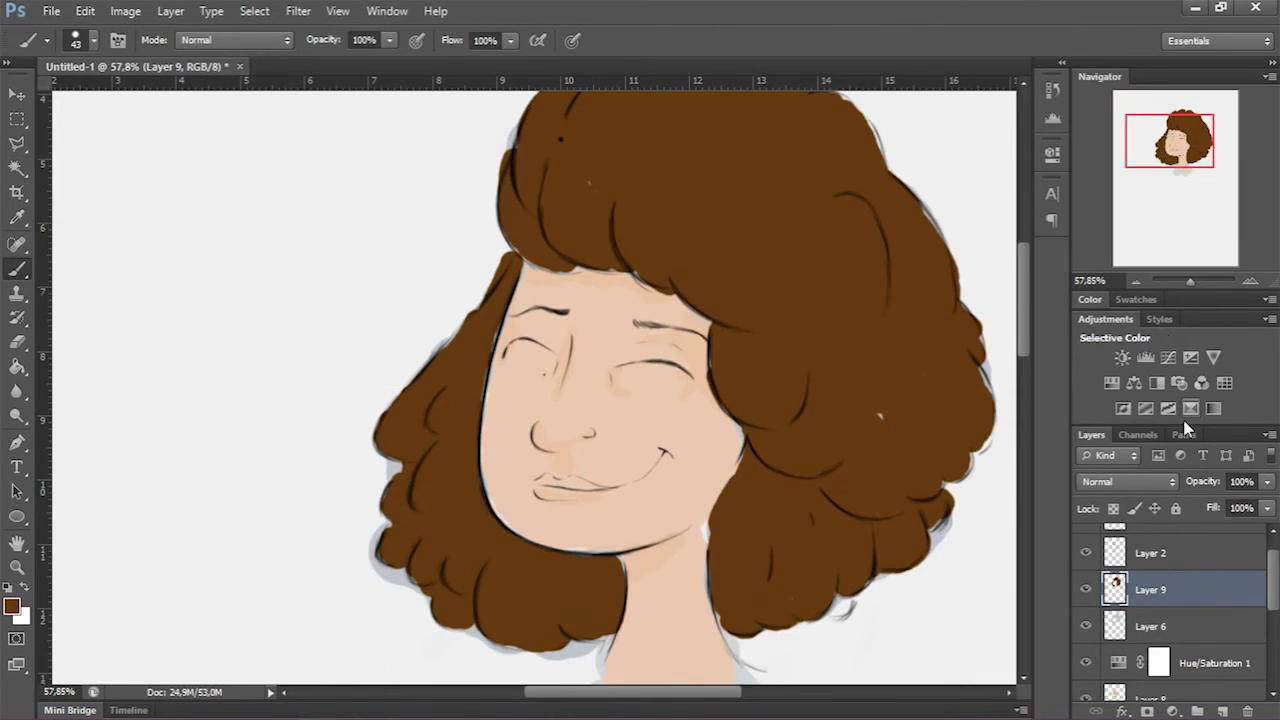
Step: Set the blending mode of the brown hair layer to Dissolve
left_click(1128, 481)
mouse_move(1160, 590)
left_mouse_down()
mouse_move(1186, 663)
mouse_move(1168, 605)
left_mouse_up()
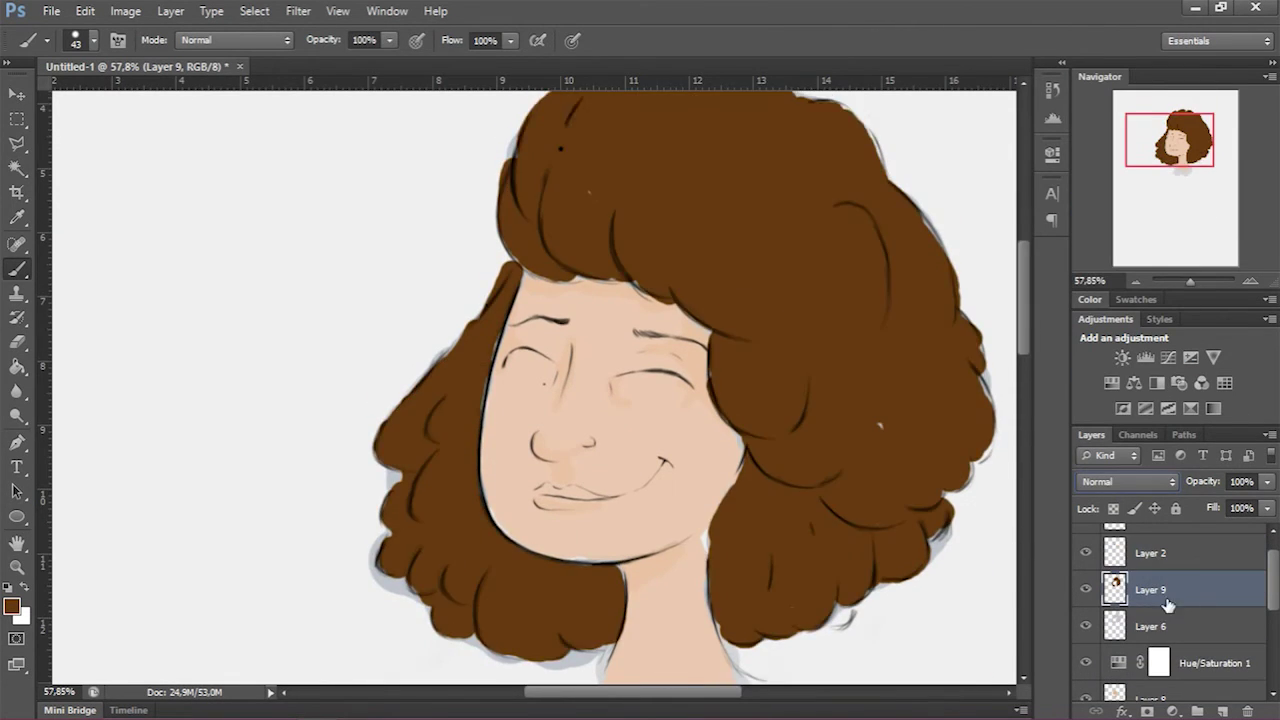
scroll(1020, 297, "down", 3)
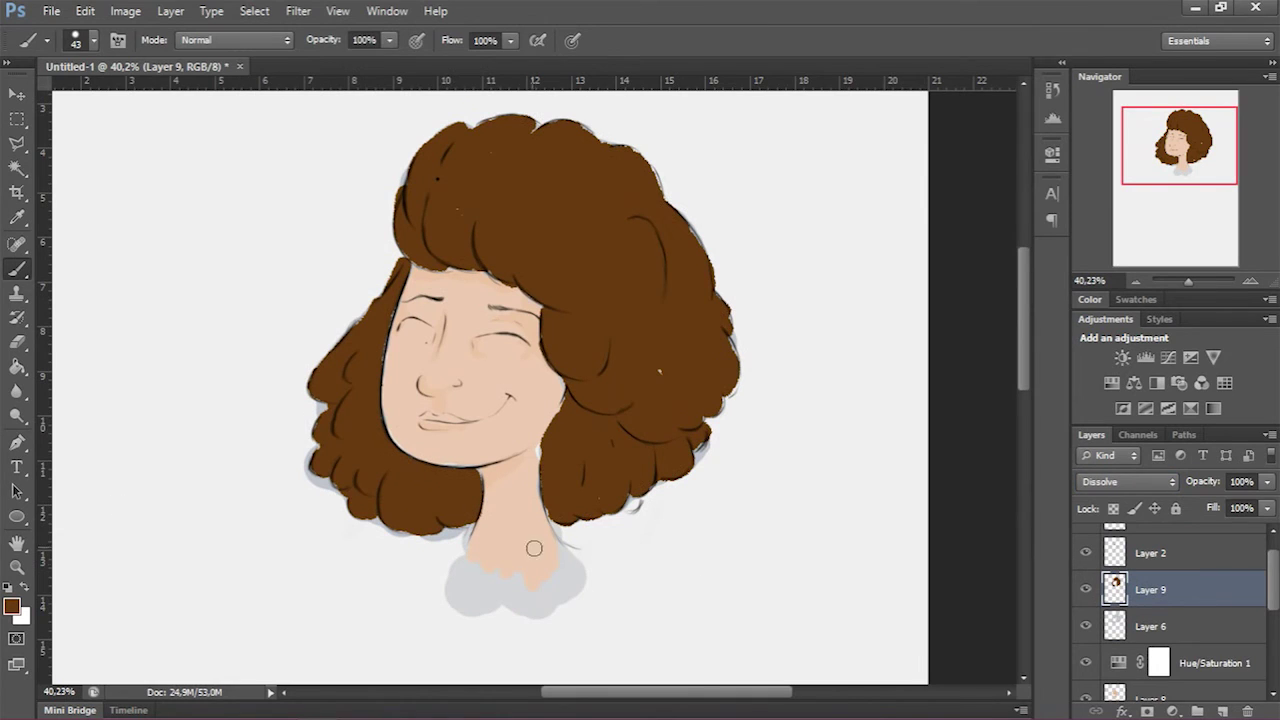
Step: Add a new layer on top of the stack and set up a 9 px brush with the default black colour
right_click(830, 525)
type("9")
key("Return")
key("ctrl+shift+alt+n")
key("d")
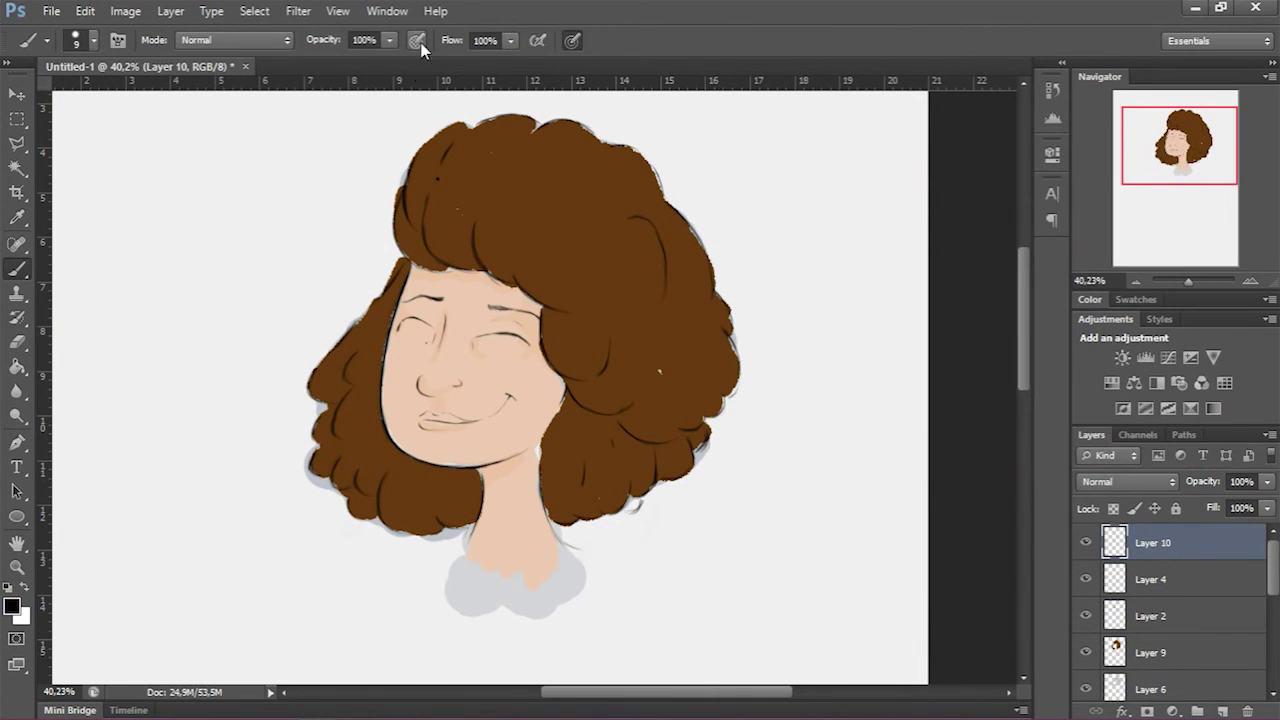